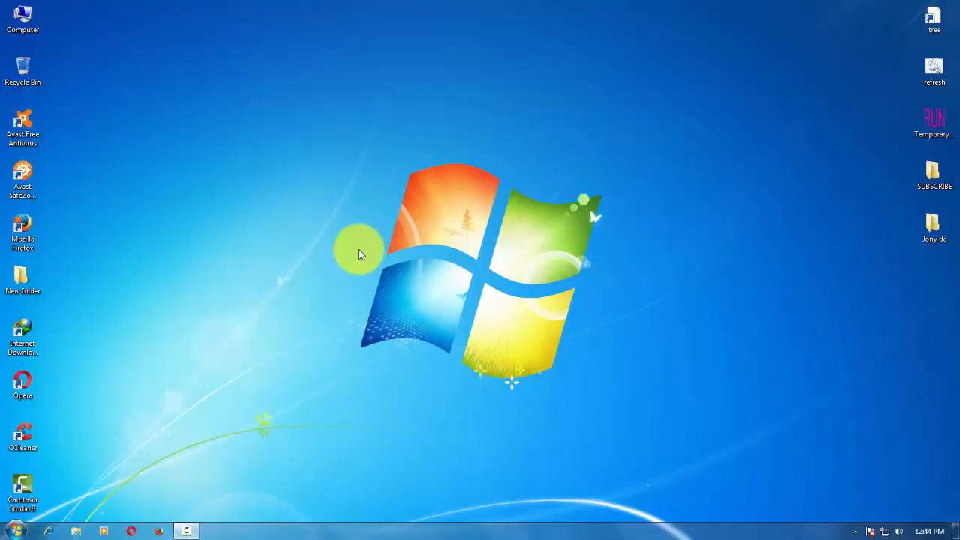
Look inside the W35 folder on the Software (D:) drive, then return to the drive's file listing.
double_click(23, 28)
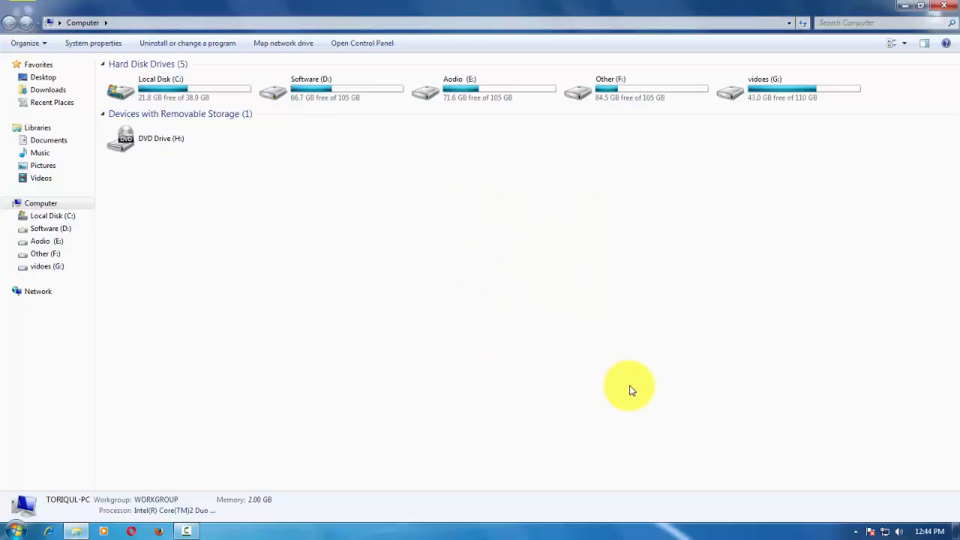
double_click(354, 93)
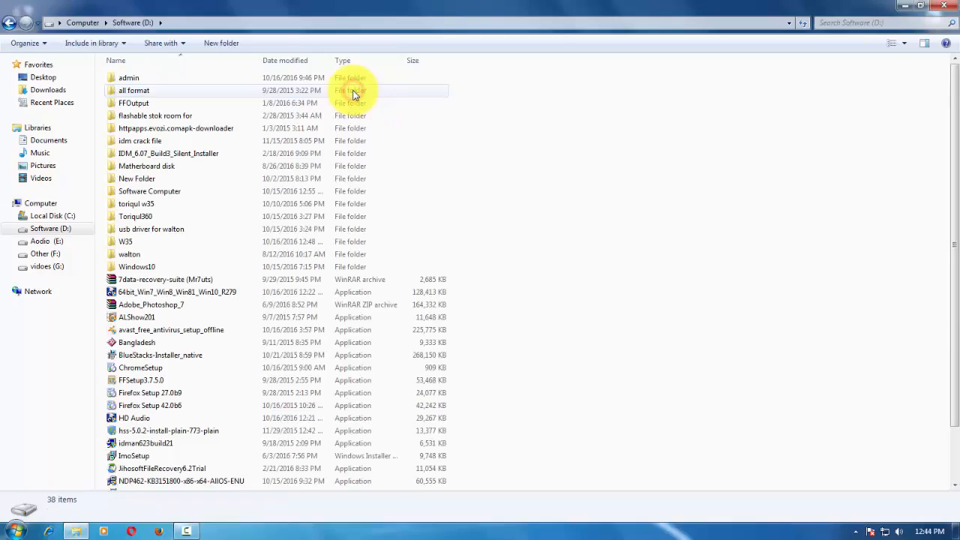
scroll(461, 270, down, 2)
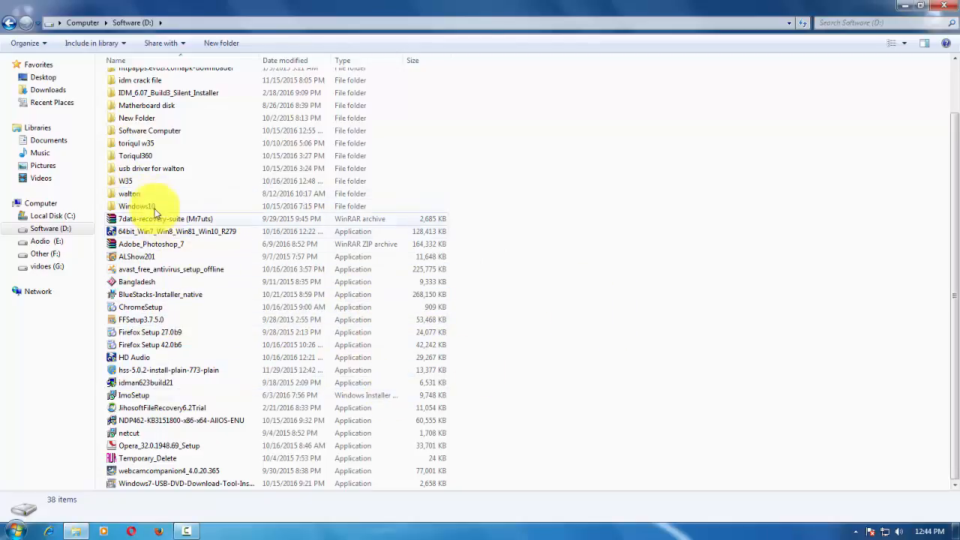
double_click(147, 182)
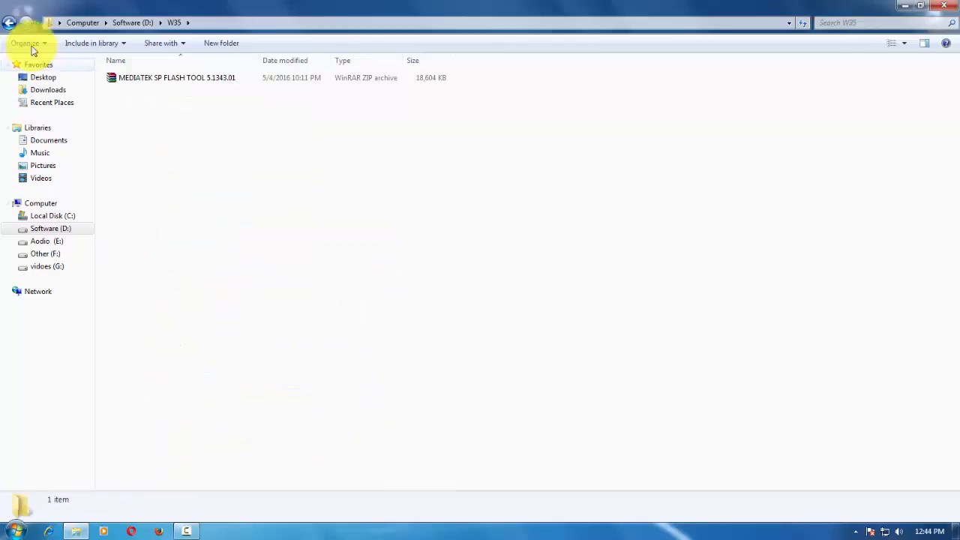
click(9, 22)
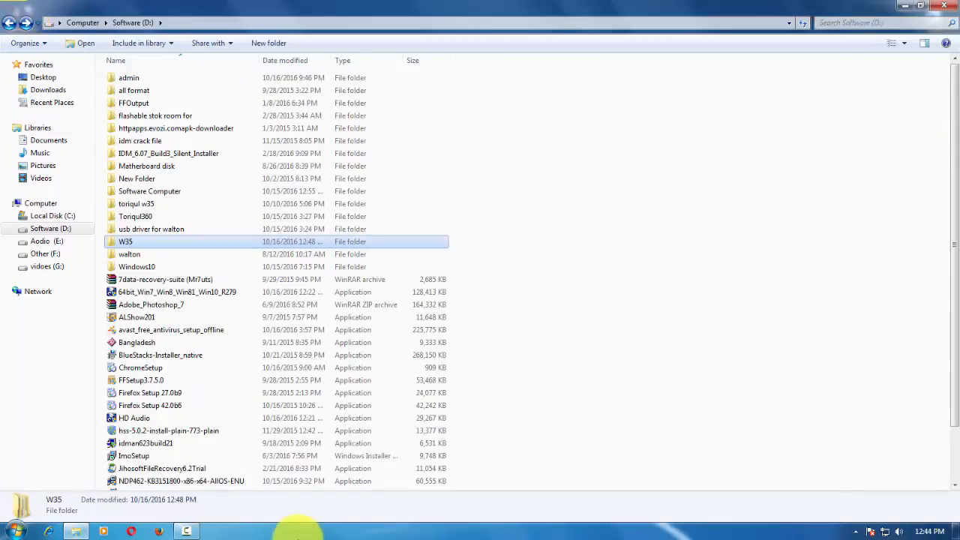
click(186, 531)
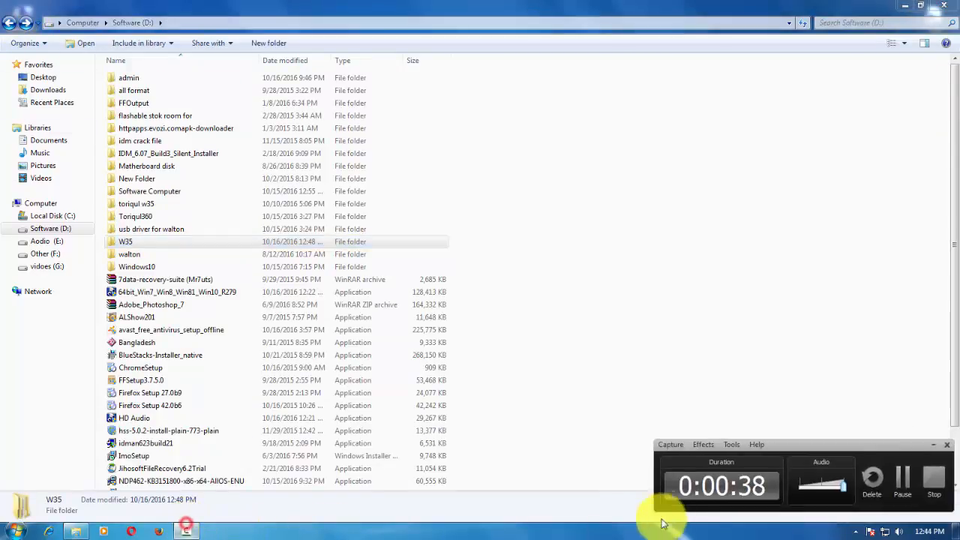
click(903, 483)
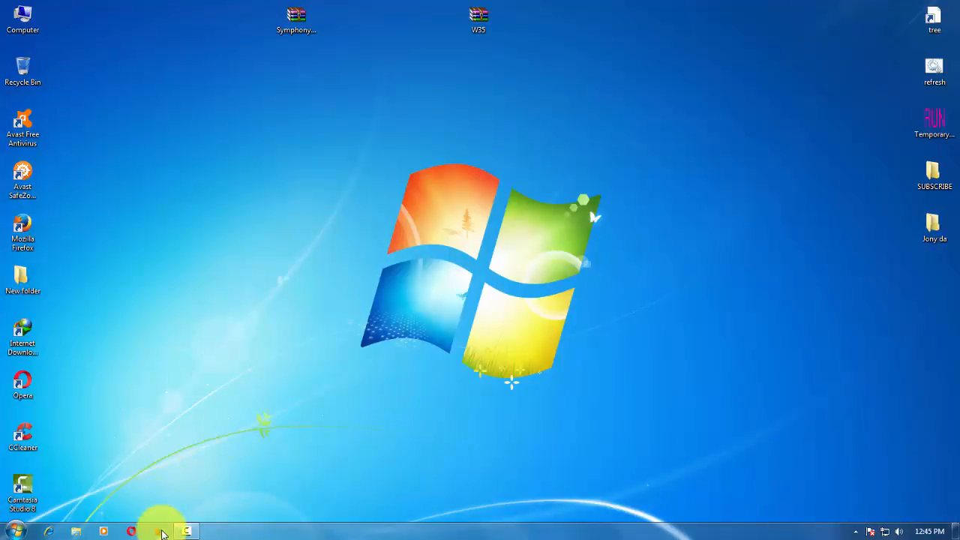
Switch to Firefox and search Google for "symphony stock rom".
click(160, 531)
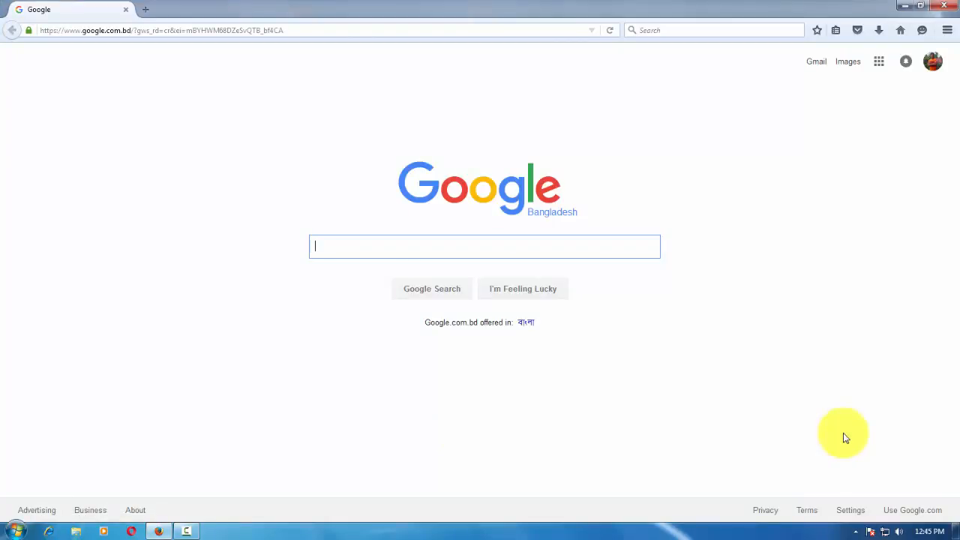
key(F5)
text(s)
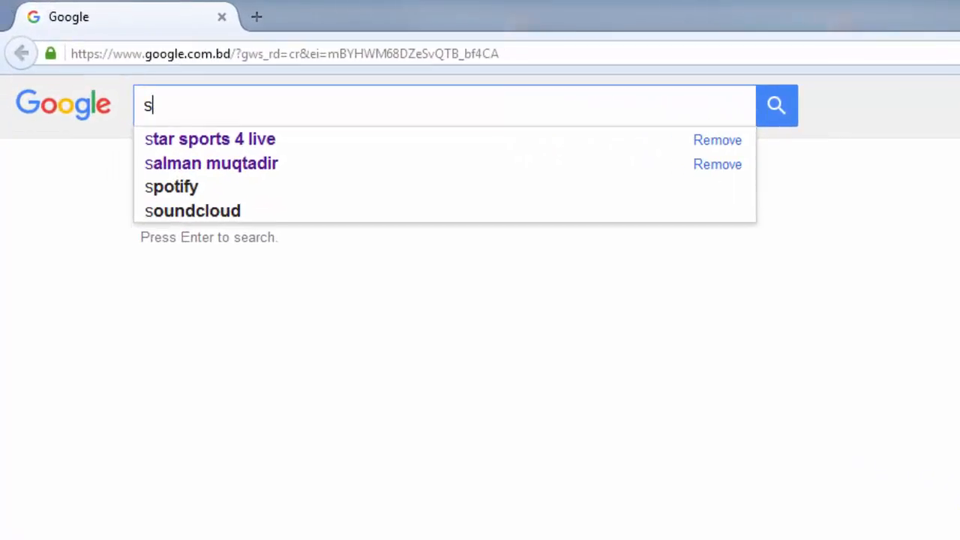
text(ymp)
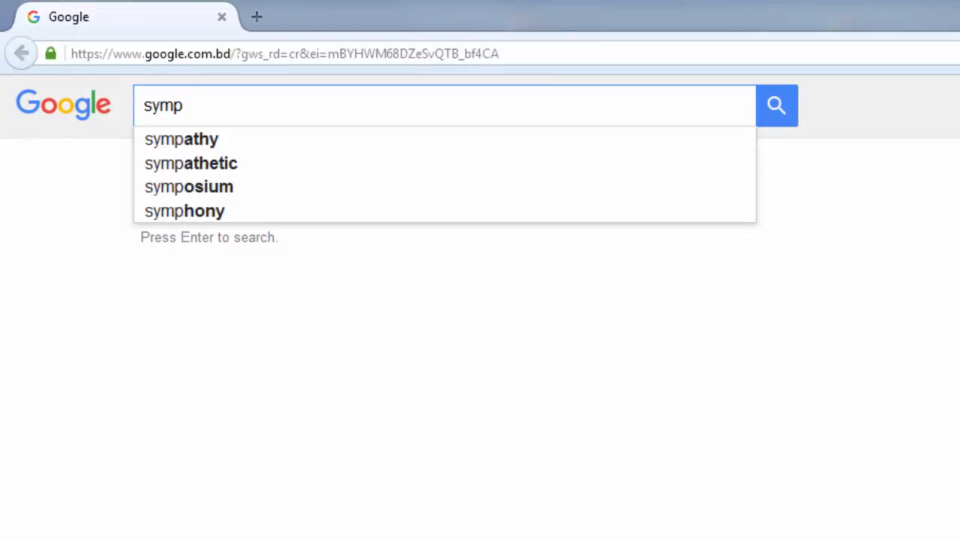
click(199, 207)
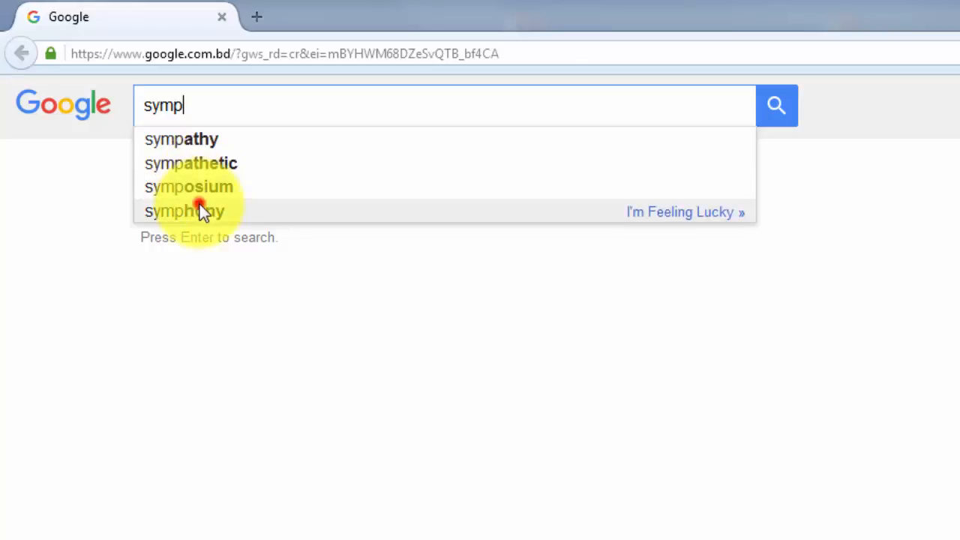
click(247, 108)
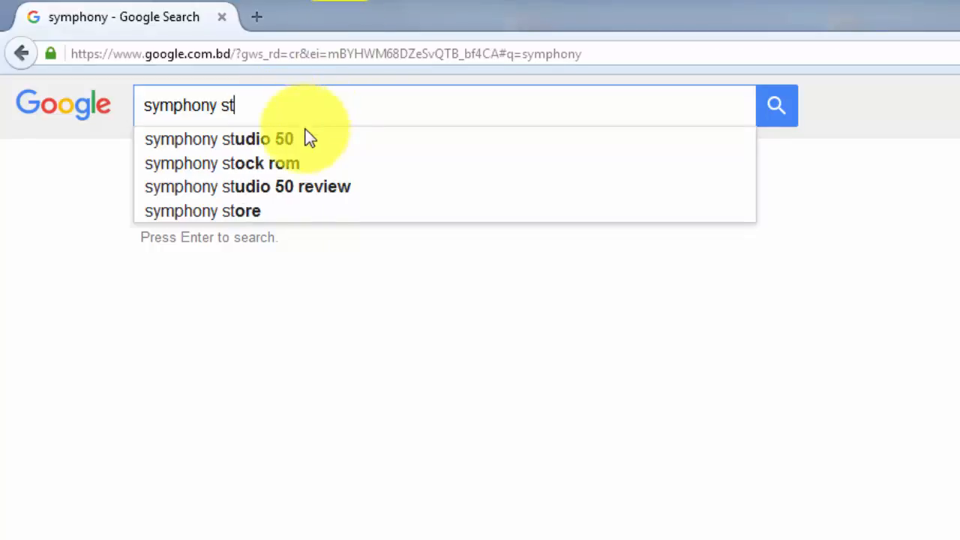
click(293, 163)
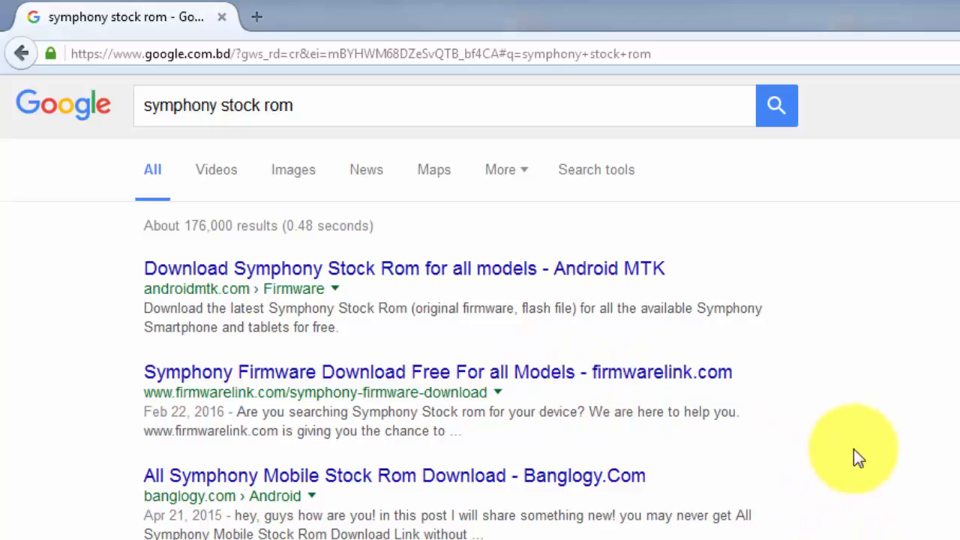
Open the Android MTK page of Symphony stock ROMs and find the Symphony W35 Stock Rom entry.
click(359, 272)
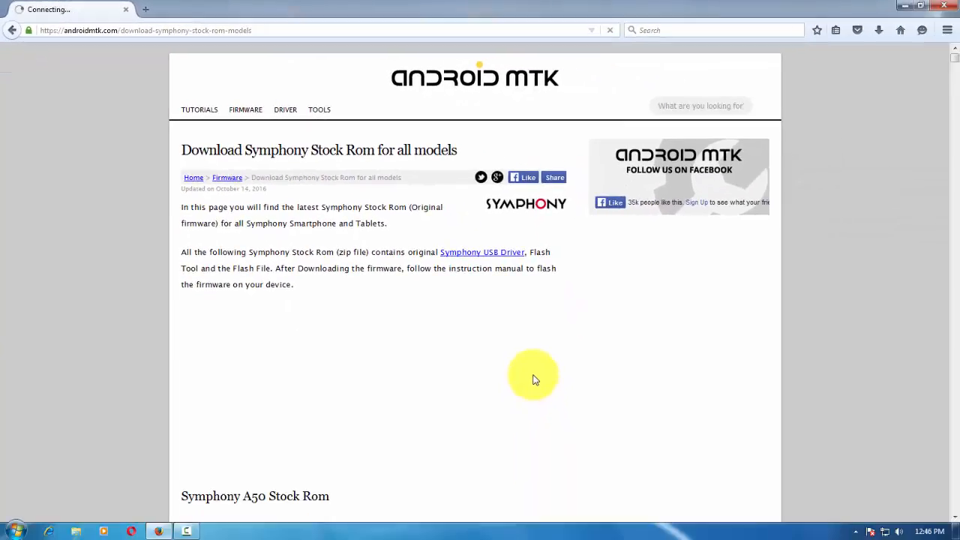
scroll(448, 311, down, 2)
scroll(446, 311, down, 10)
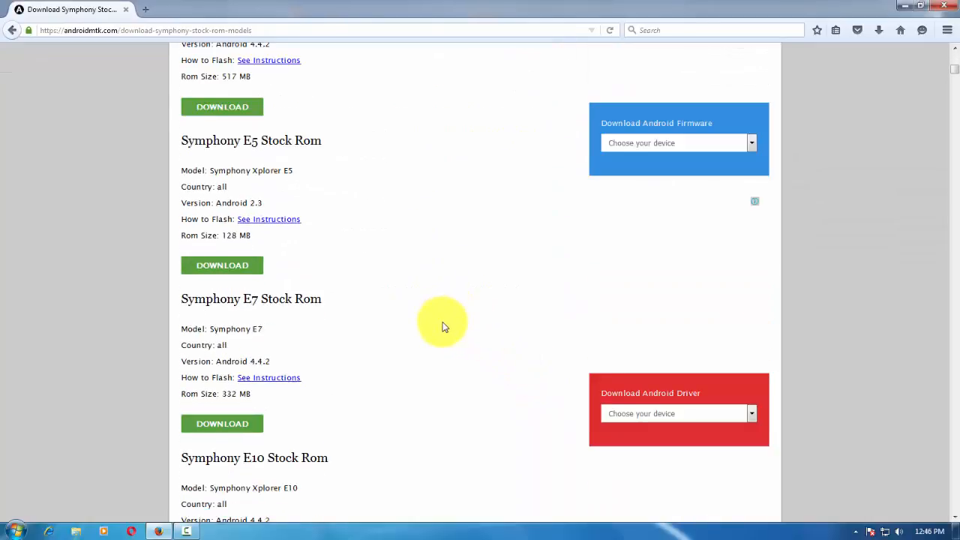
scroll(443, 351, down, 4)
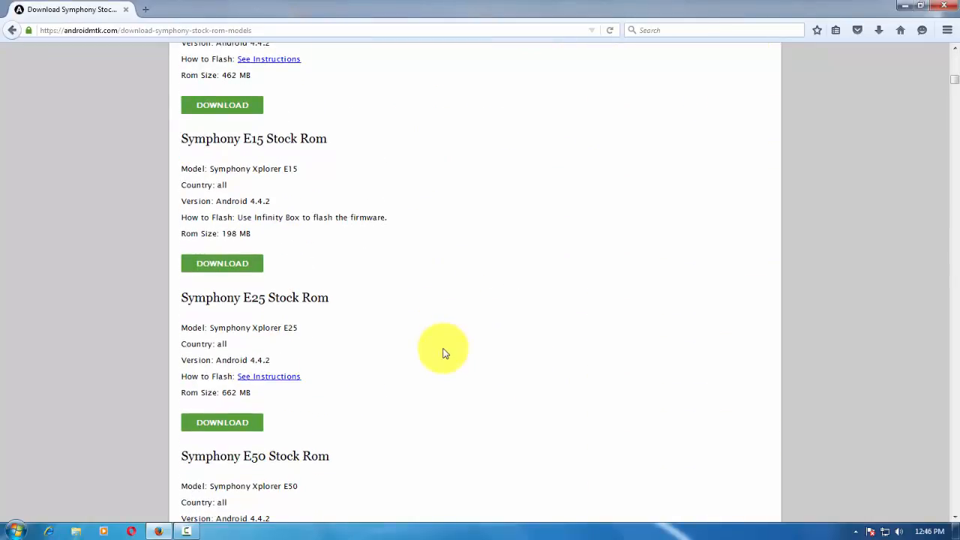
scroll(469, 357, down, 8)
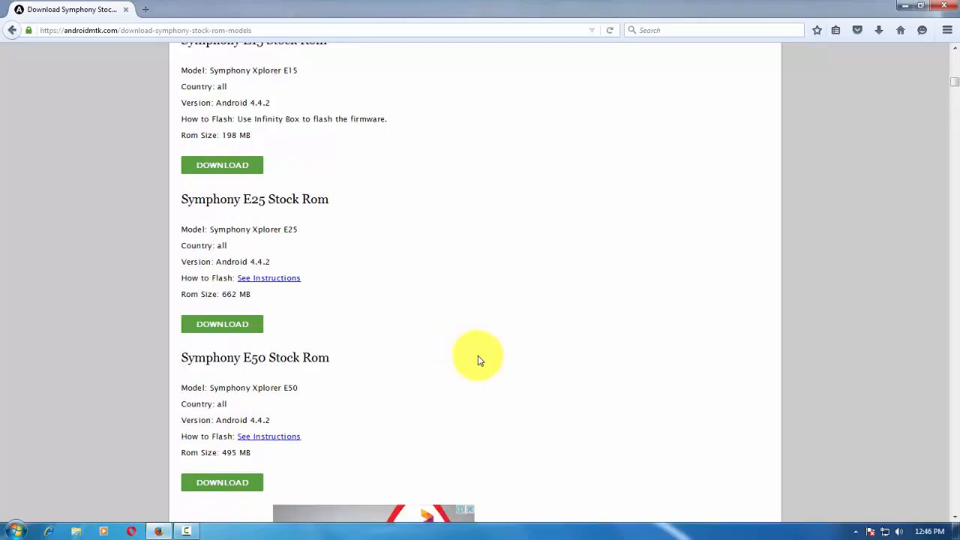
scroll(523, 390, down, 14)
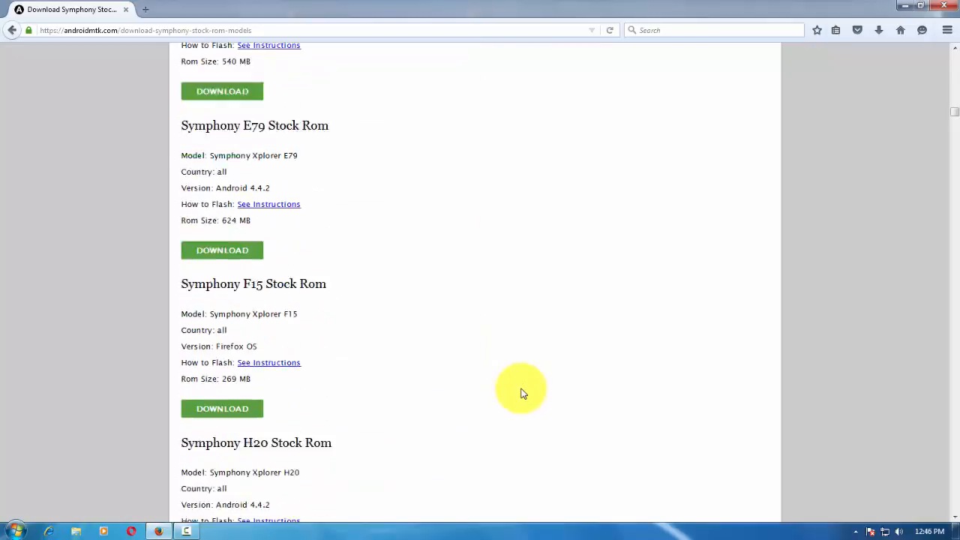
scroll(515, 330, down, 12)
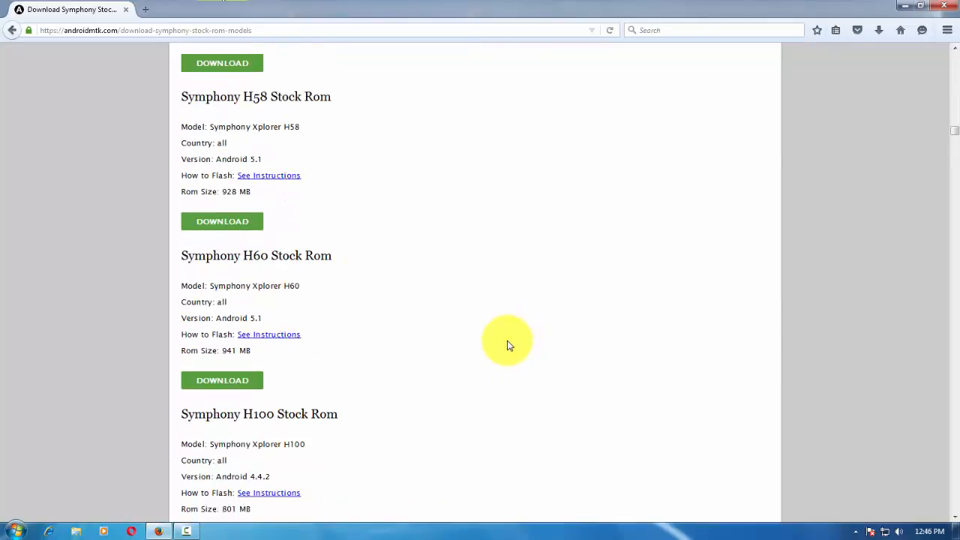
scroll(507, 346, down, 10)
scroll(507, 348, down, 20)
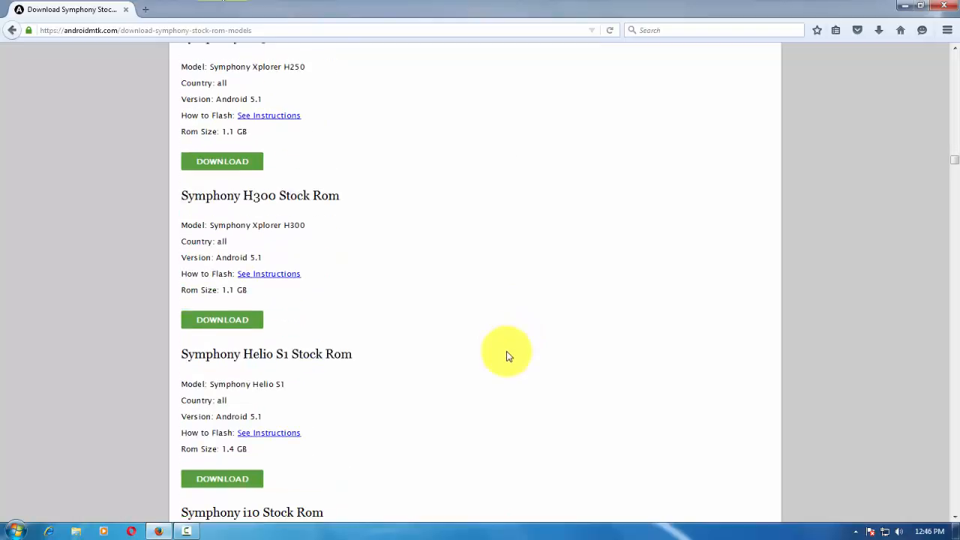
scroll(508, 375, down, 20)
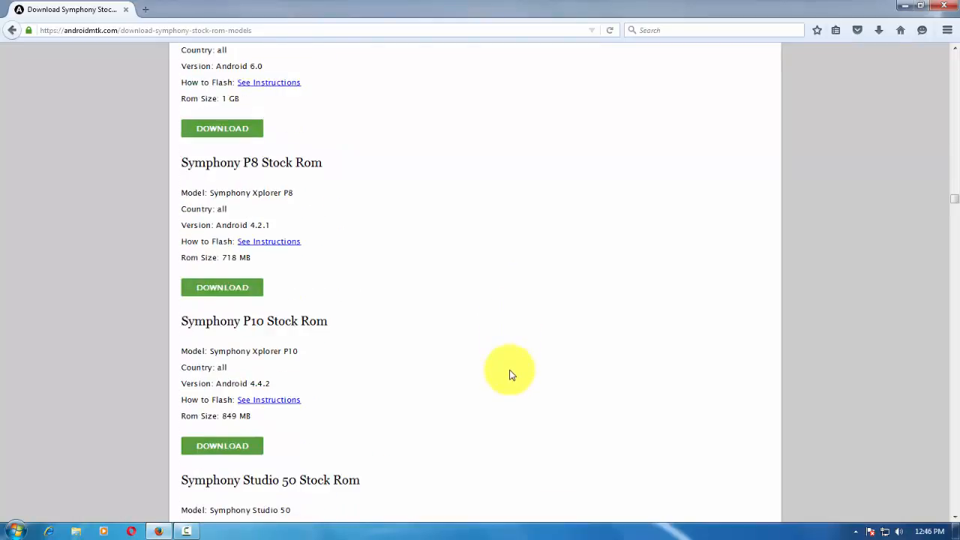
scroll(508, 380, down, 20)
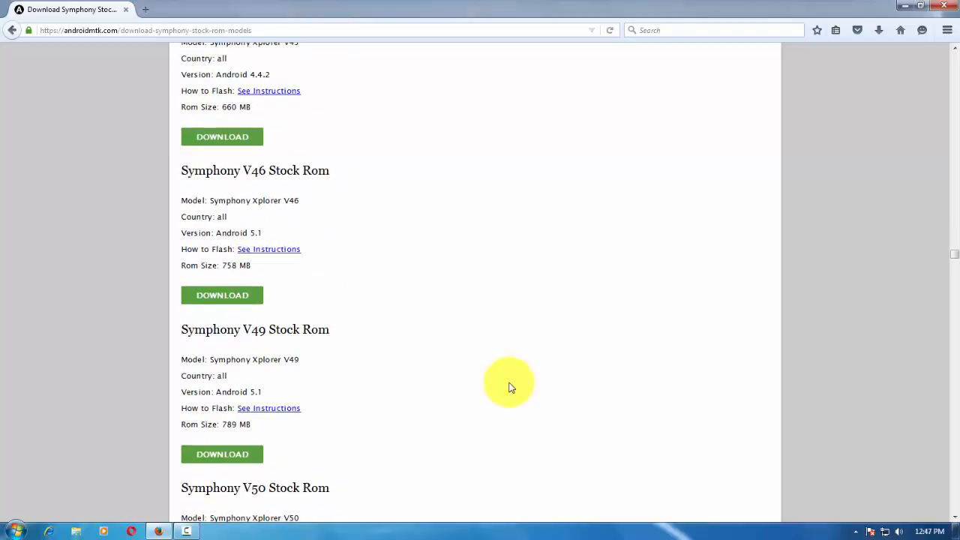
scroll(509, 387, down, 20)
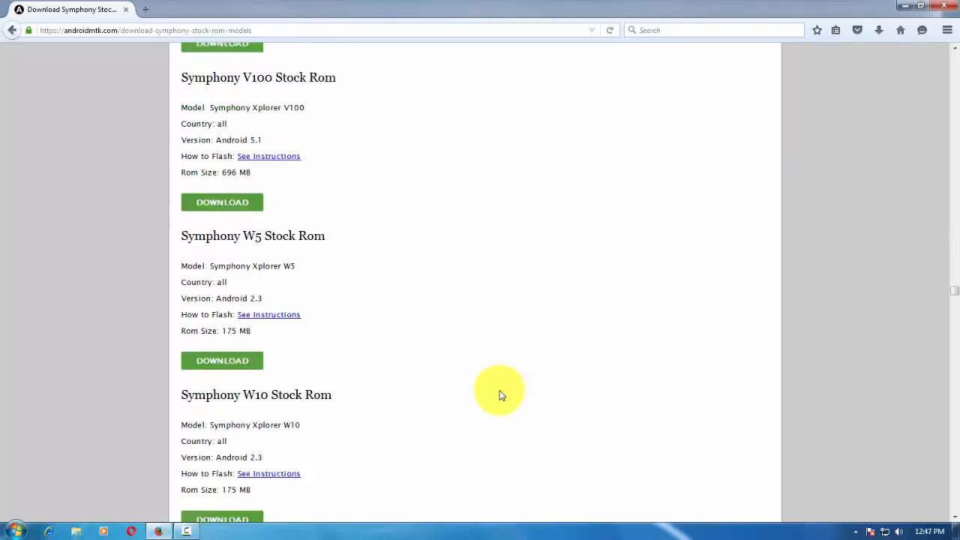
scroll(502, 395, down, 20)
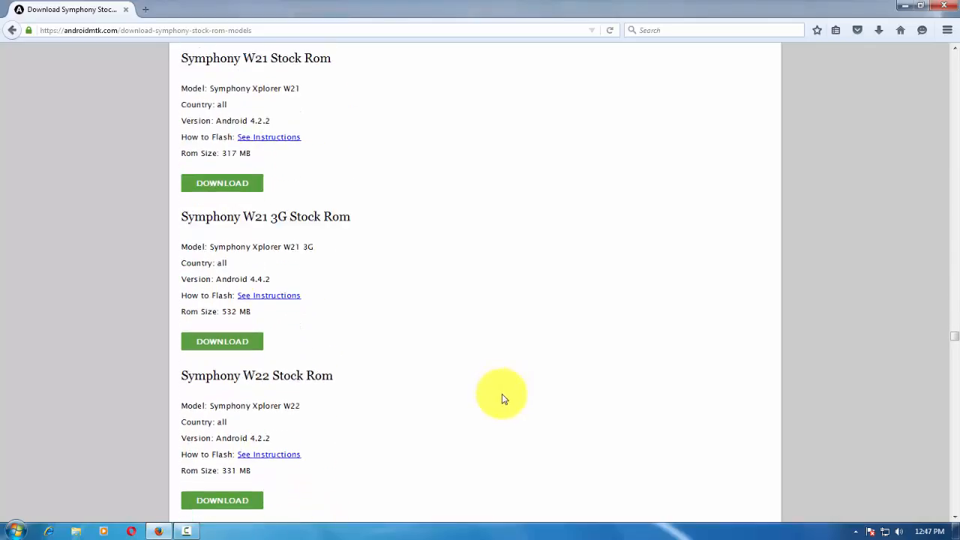
scroll(502, 398, down, 20)
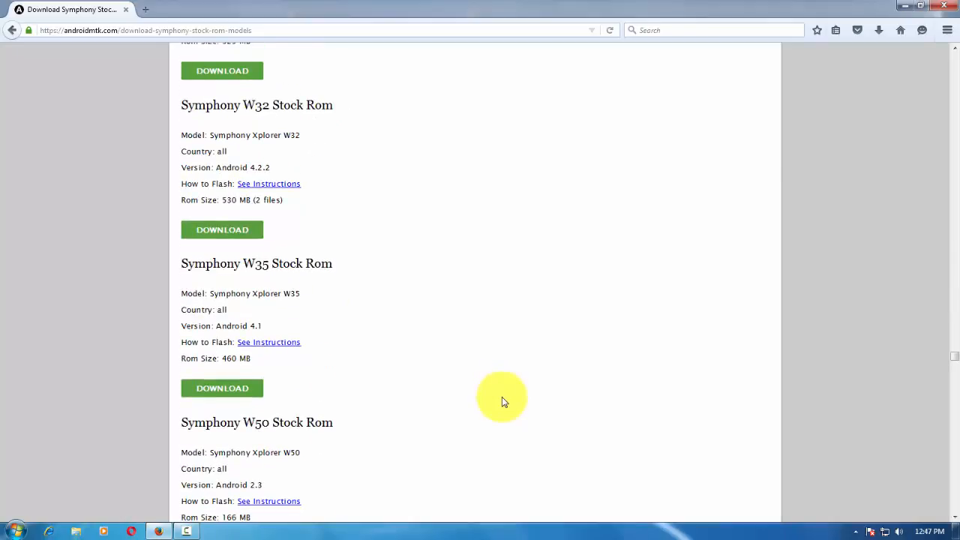
scroll(502, 397, down, 4)
scroll(488, 403, up, 4)
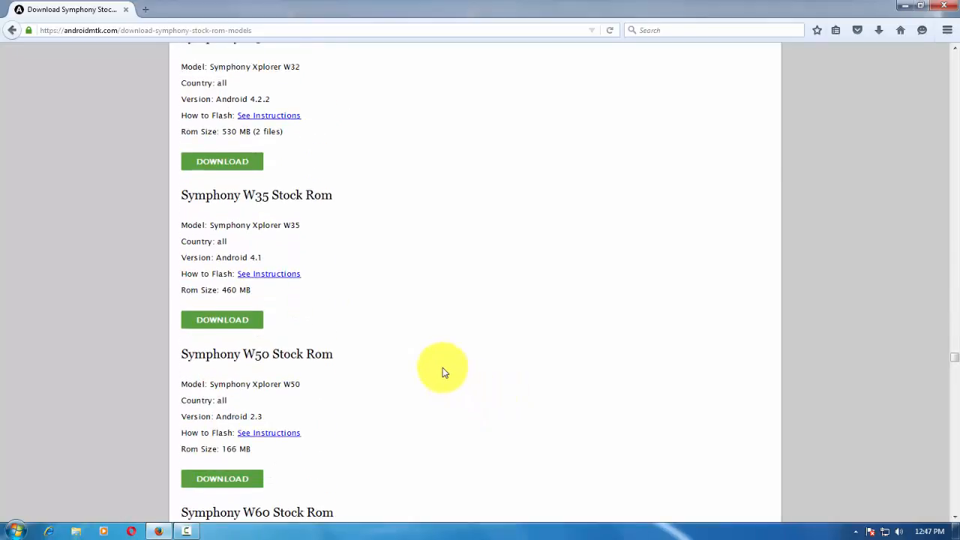
scroll(443, 371, up, 2)
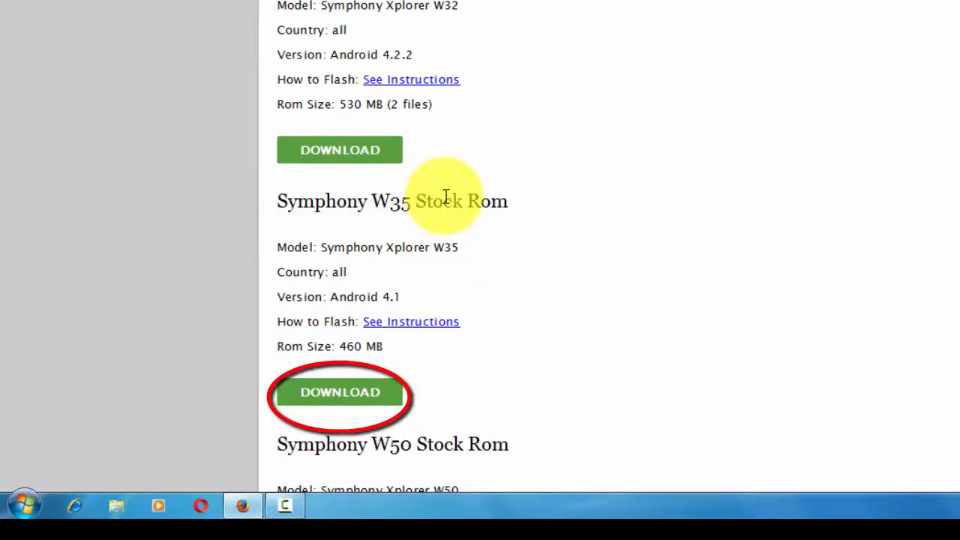
Open the Symphony W35 firmware's download page and review its zip link and flashing instructions.
click(351, 391)
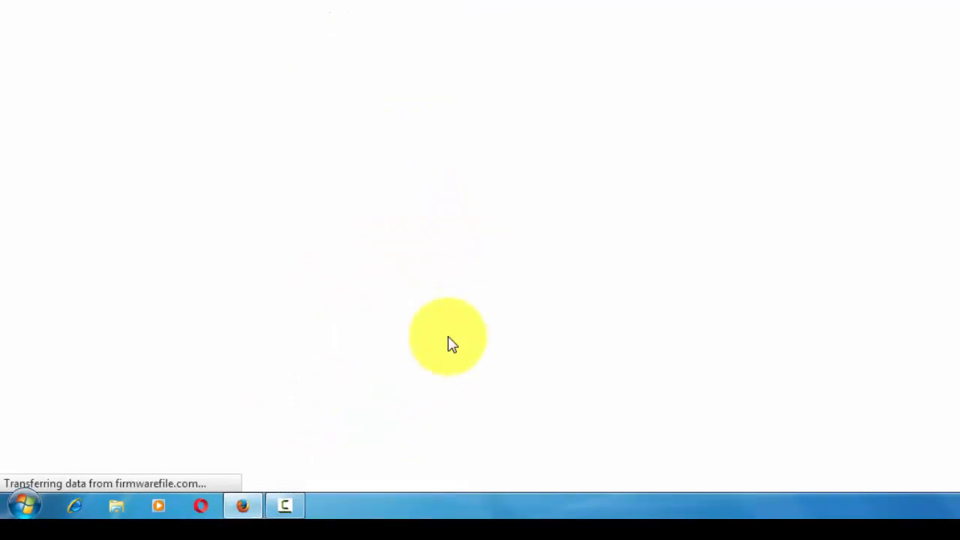
scroll(900, 255, down, 5)
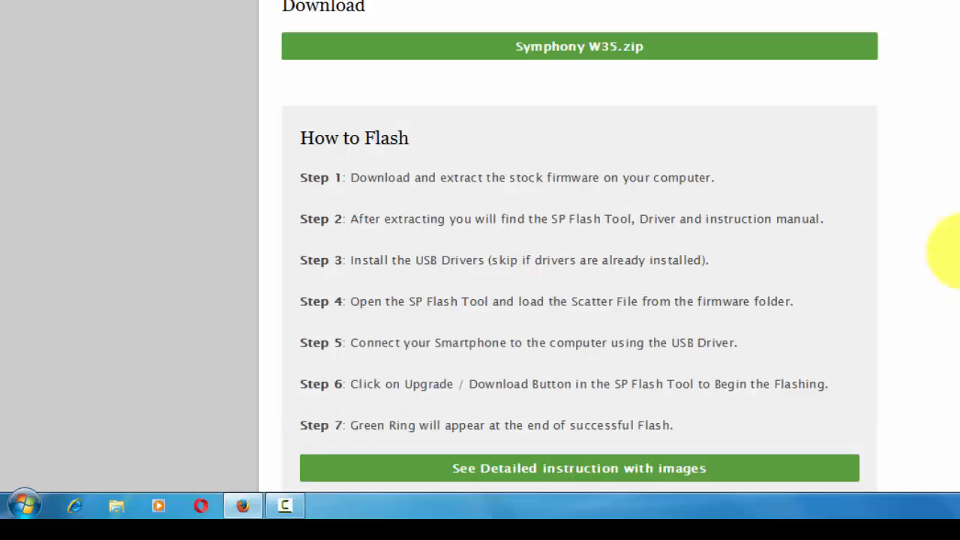
scroll(898, 231, down, 3)
scroll(674, 255, up, 4)
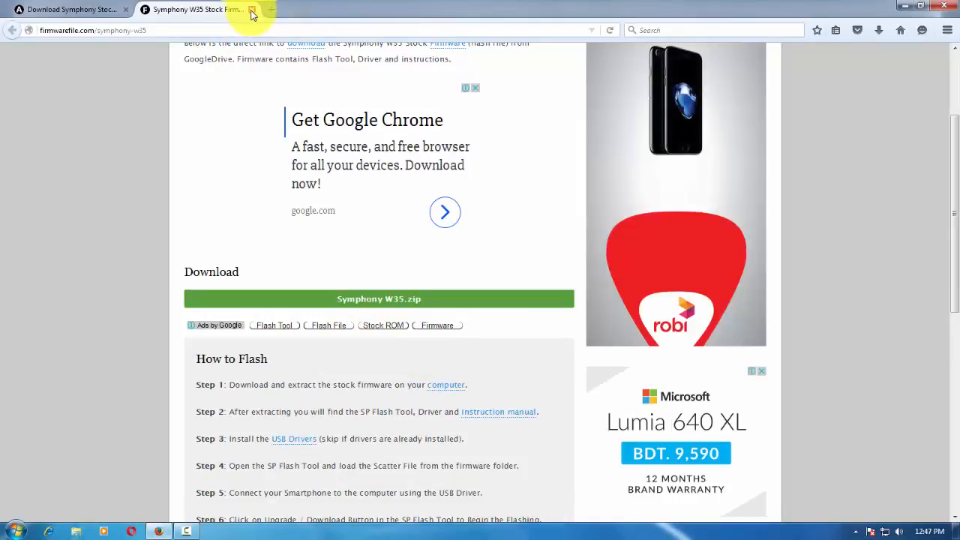
Close the Symphony W35 firmware page and return to the Google home page.
click(250, 9)
scroll(417, 303, up, 20)
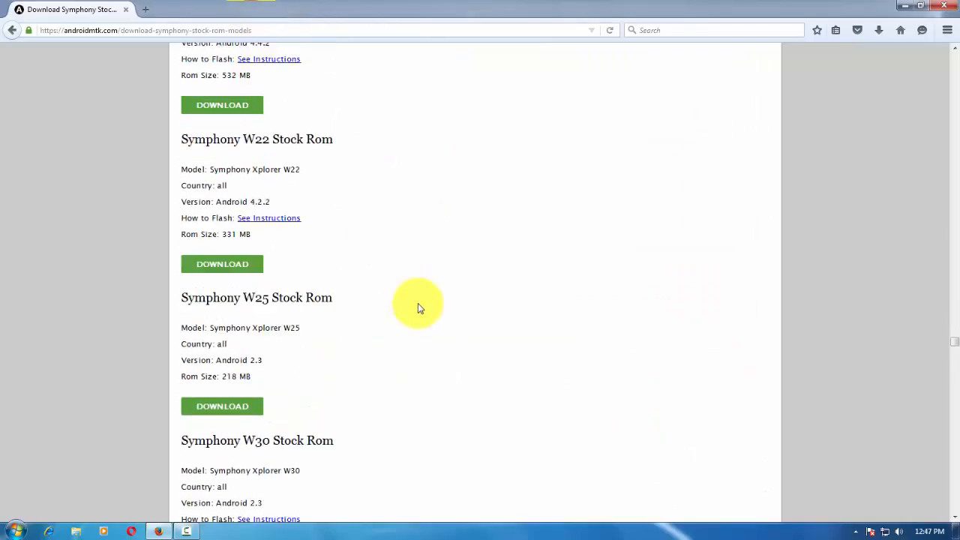
scroll(418, 303, up, 20)
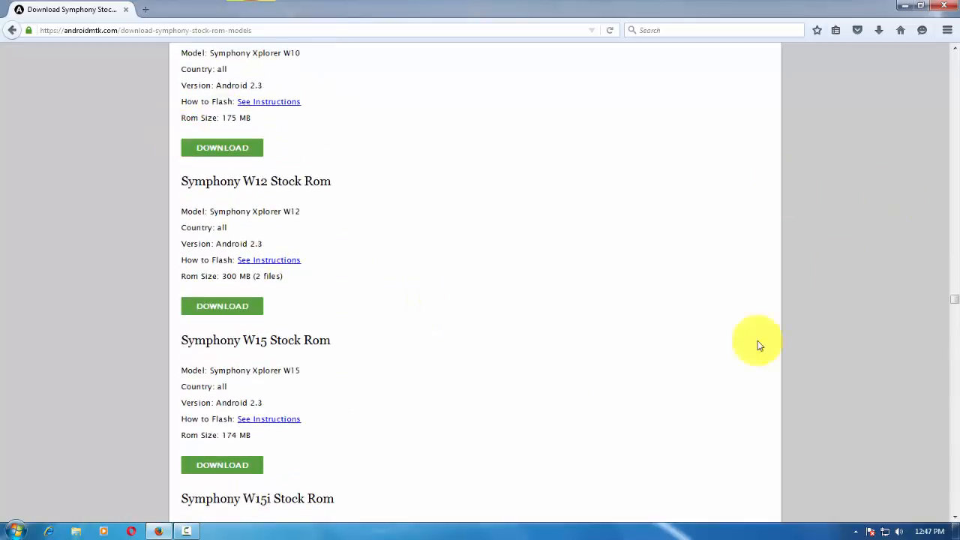
scroll(315, 365, up, 10)
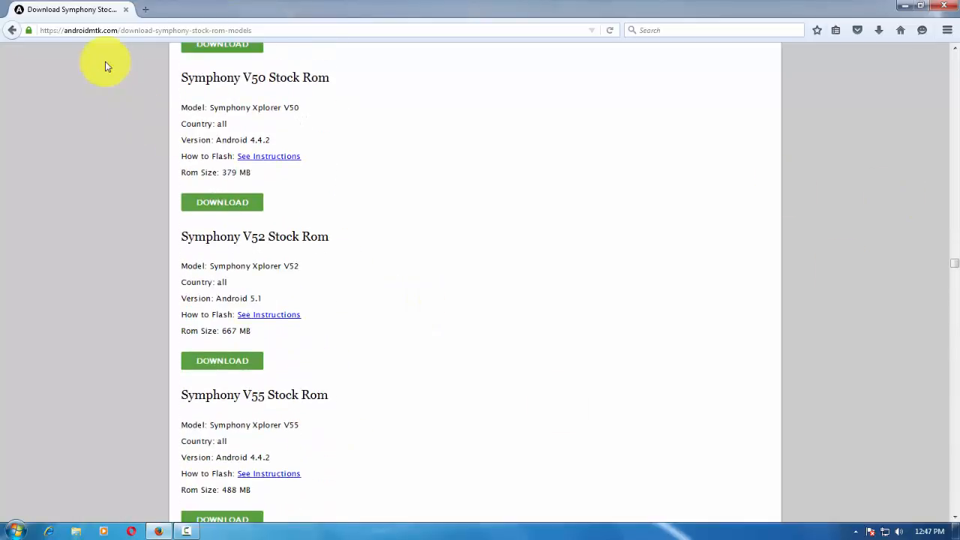
click(9, 30)
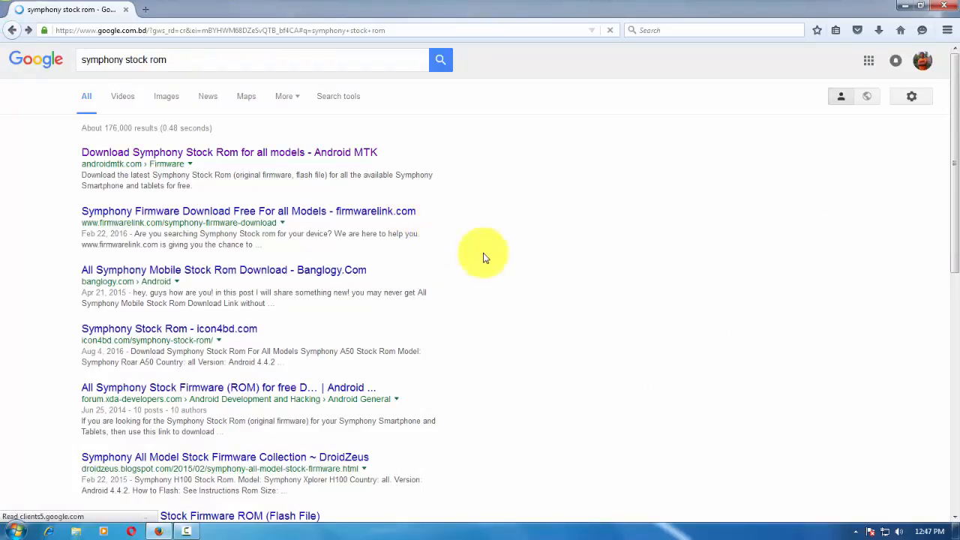
click(900, 30)
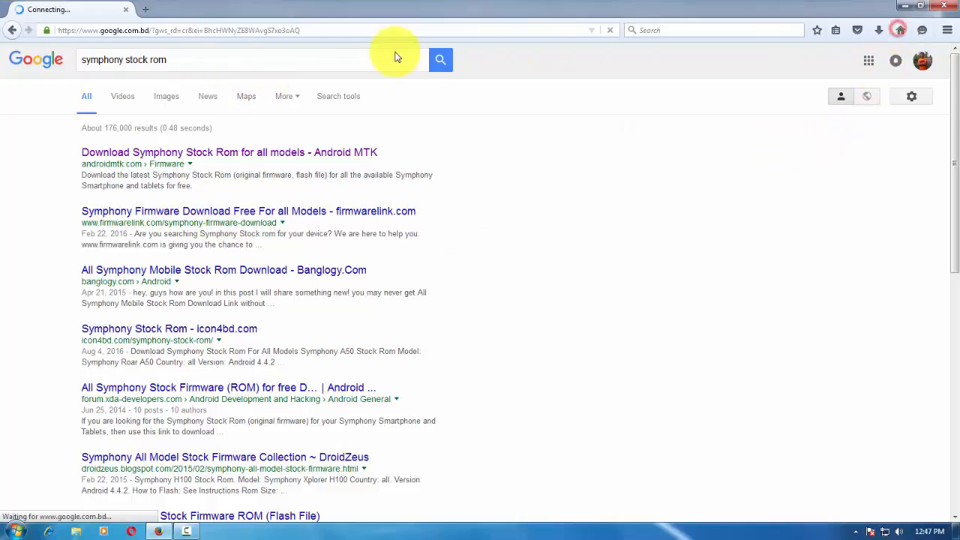
Search Google for "usb driver".
click(358, 248)
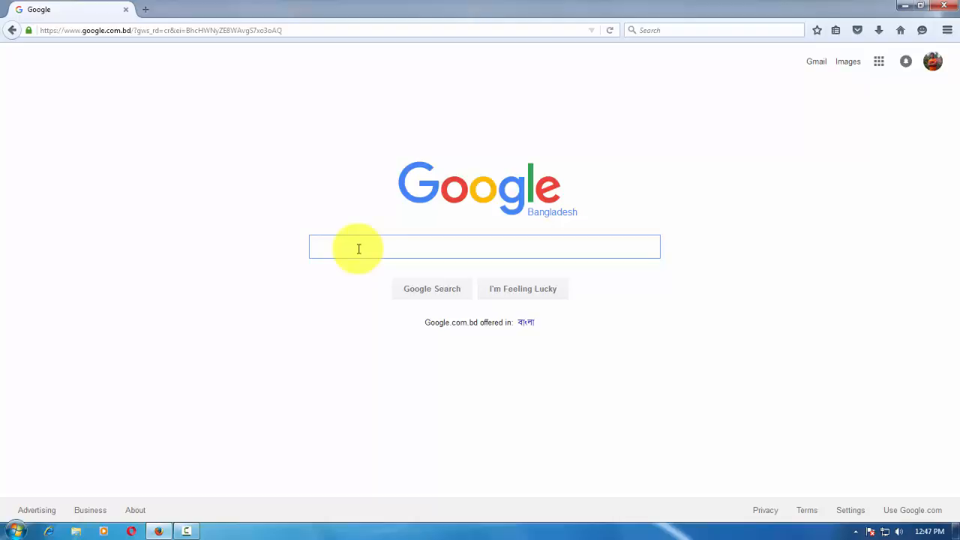
text(u)
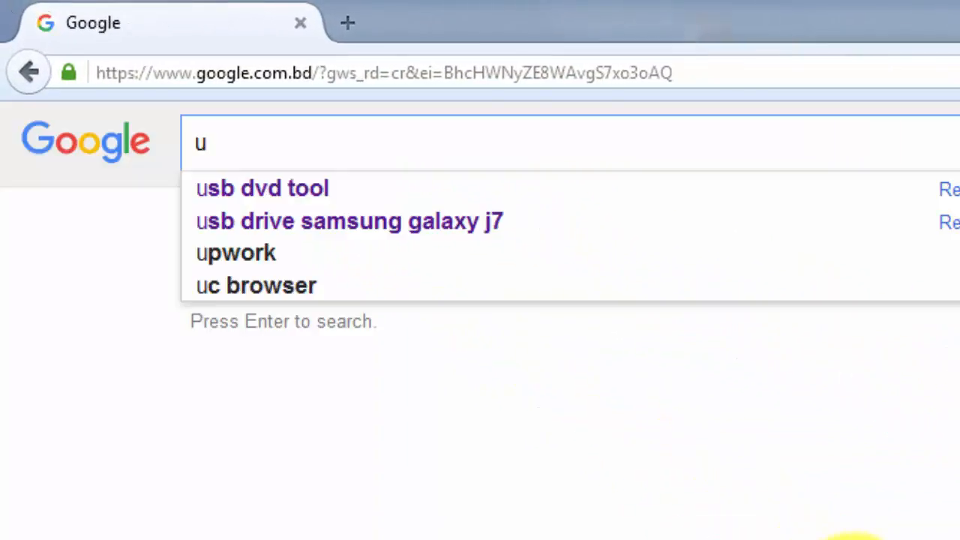
text(sb)
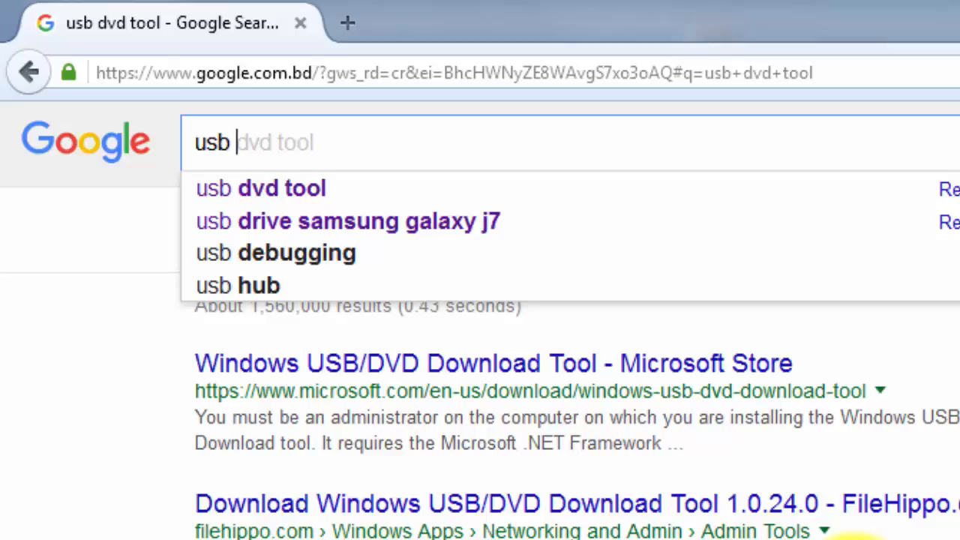
text(d)
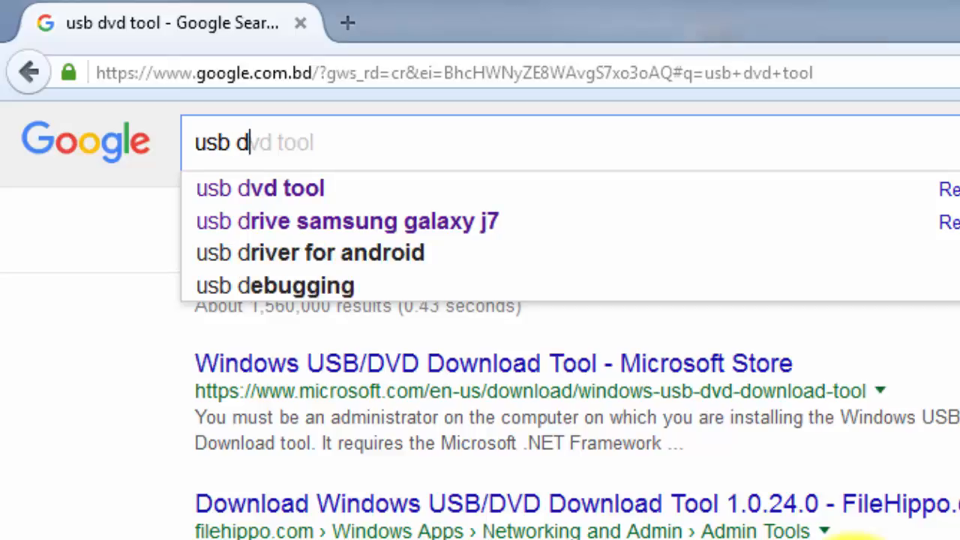
text(i)
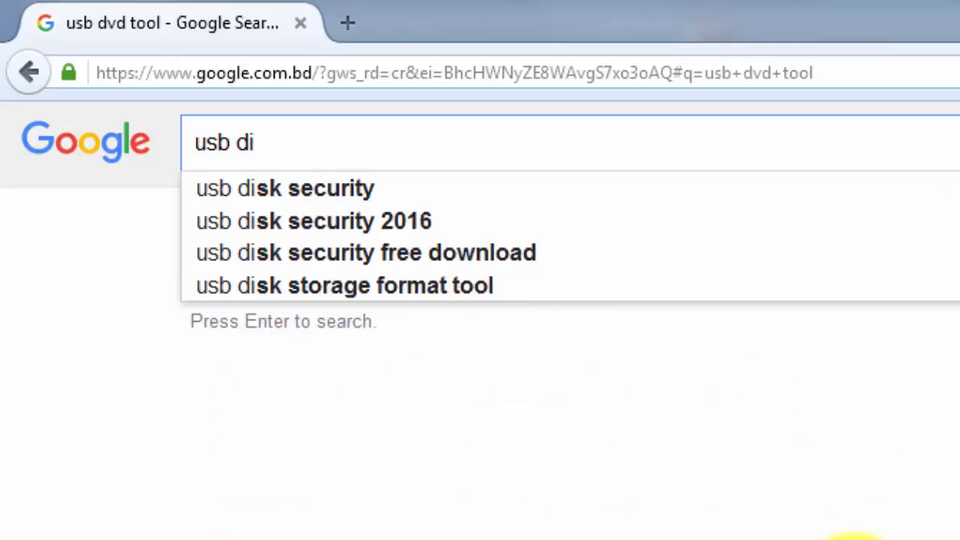
key(BackSpace)
text(r)
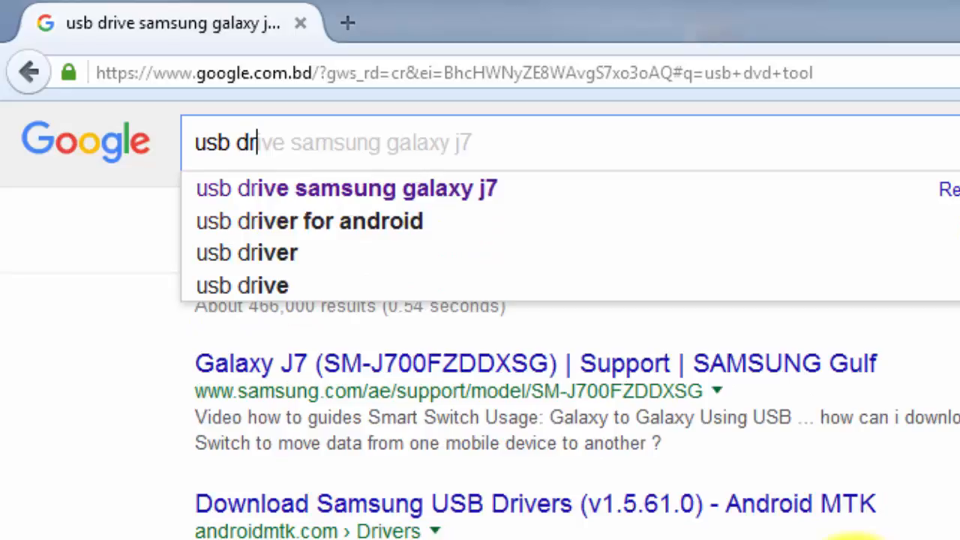
click(245, 253)
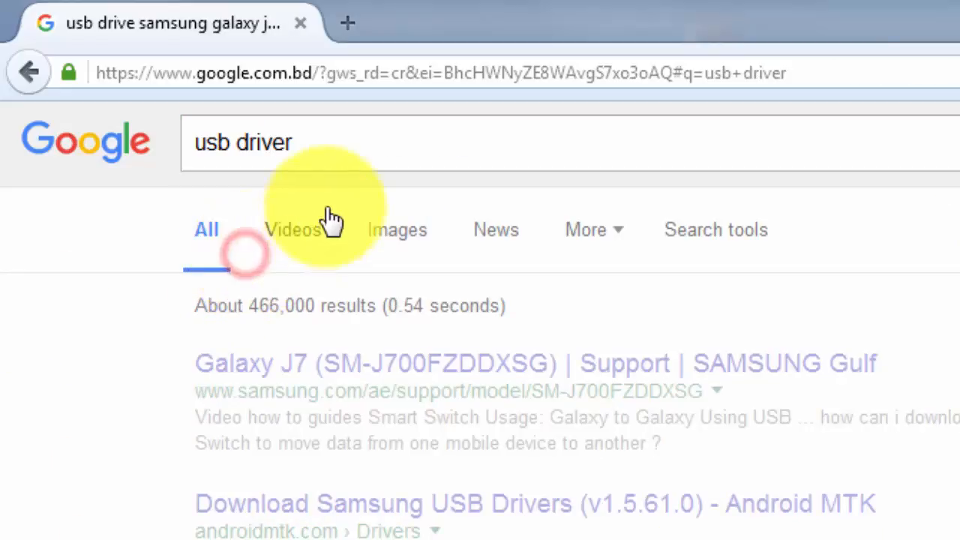
Refine the Google search to "usb driver for symphony w35".
click(355, 141)
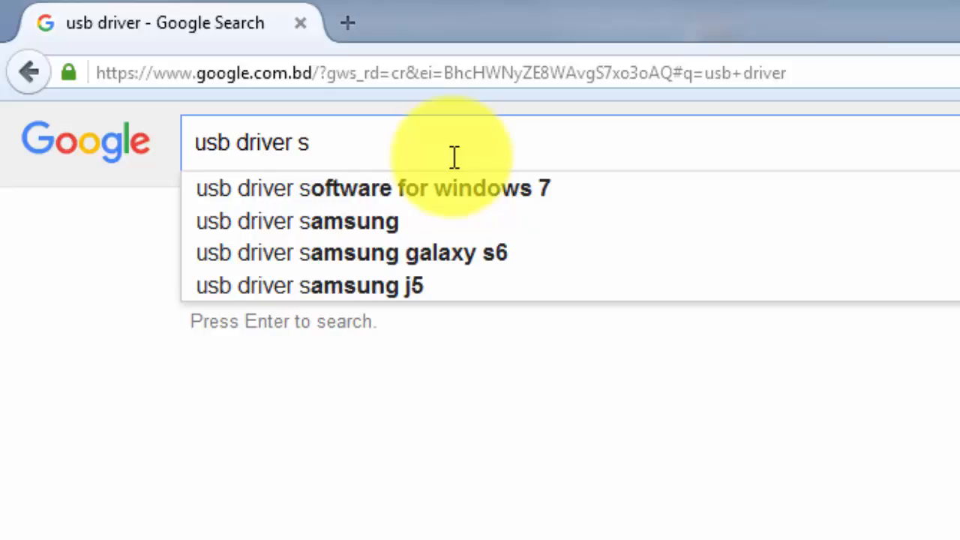
text(sy)
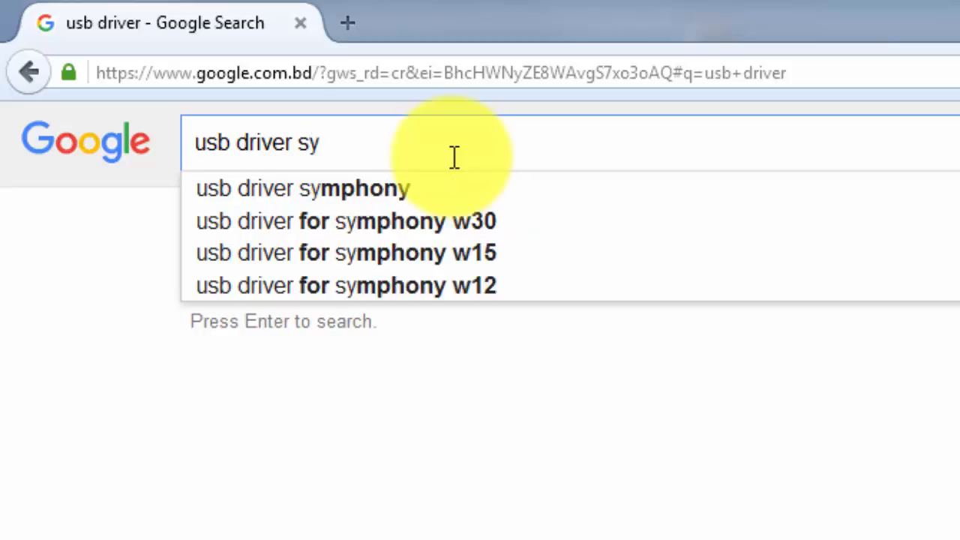
click(375, 181)
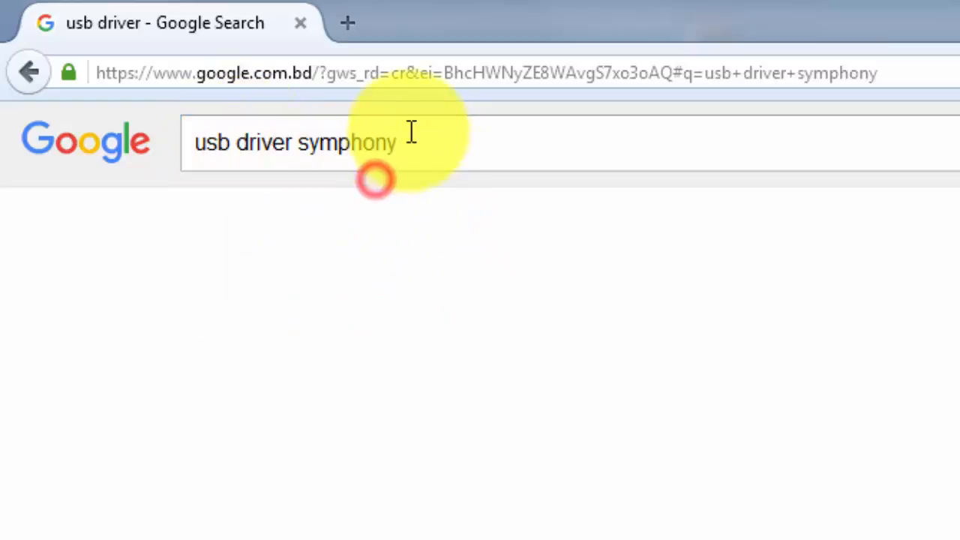
click(412, 140)
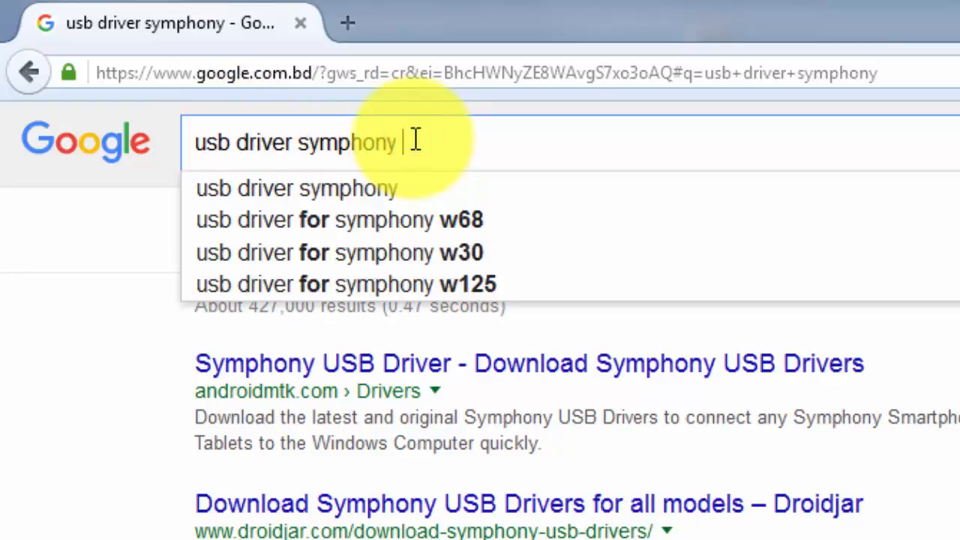
text(w3)
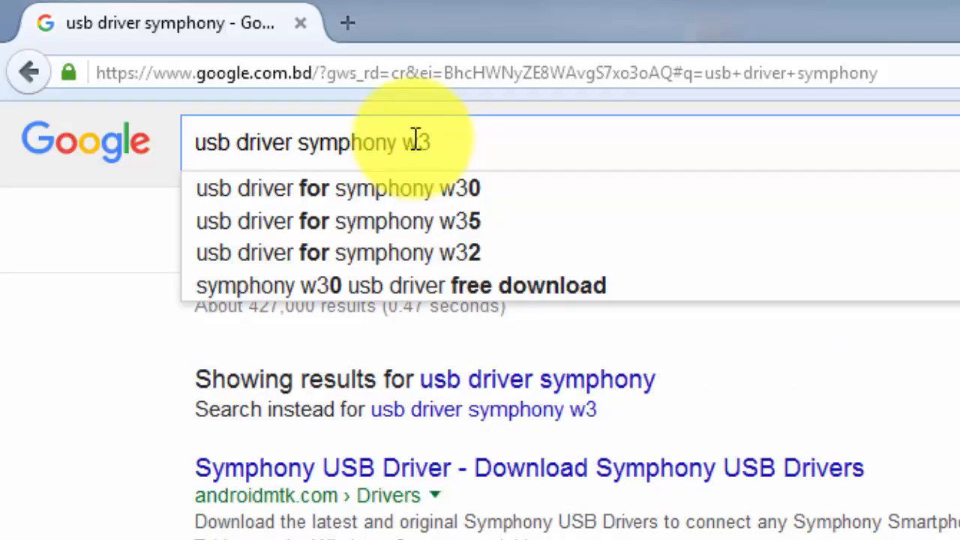
text(5)
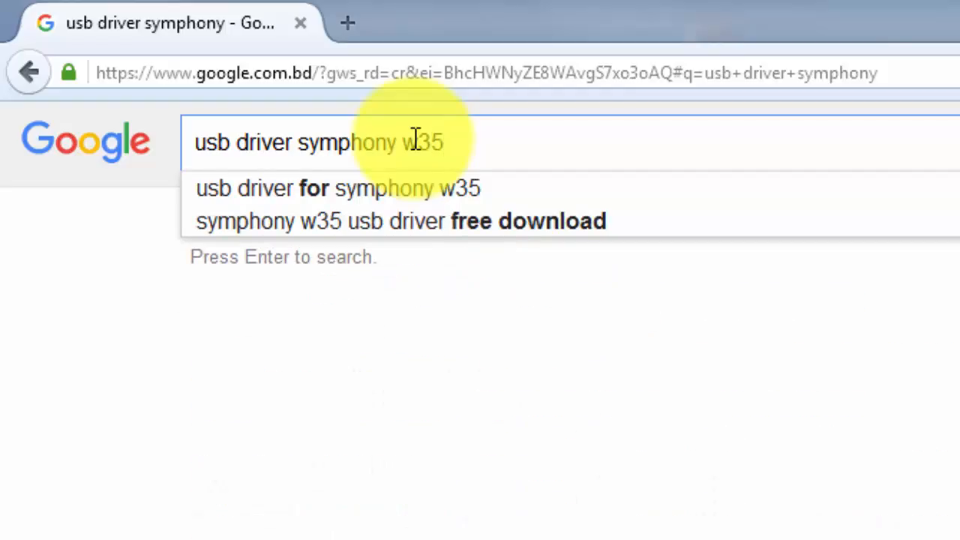
click(450, 200)
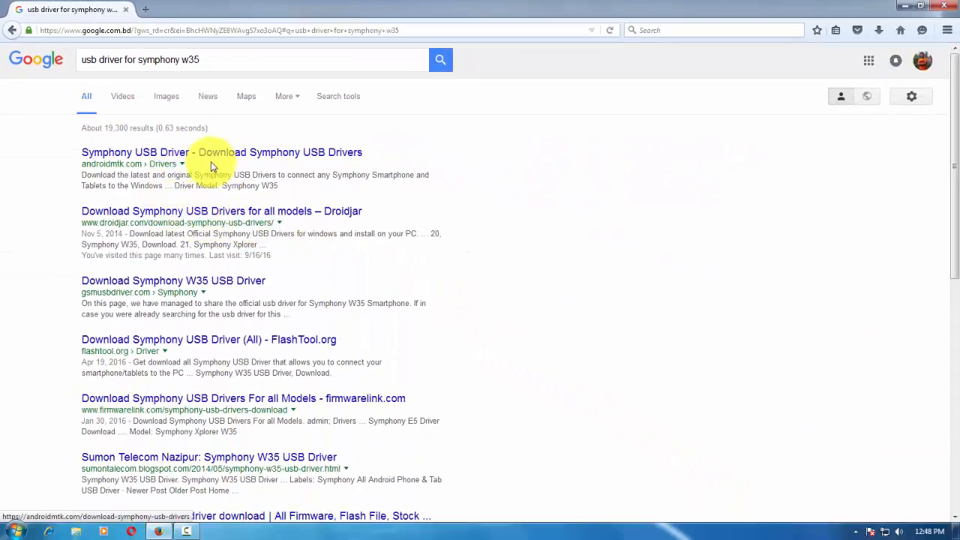
Open the Android MTK page of Symphony USB drivers, find the Symphony W35 USB Driver entry and dismiss the Windows color scheme prompt.
click(176, 154)
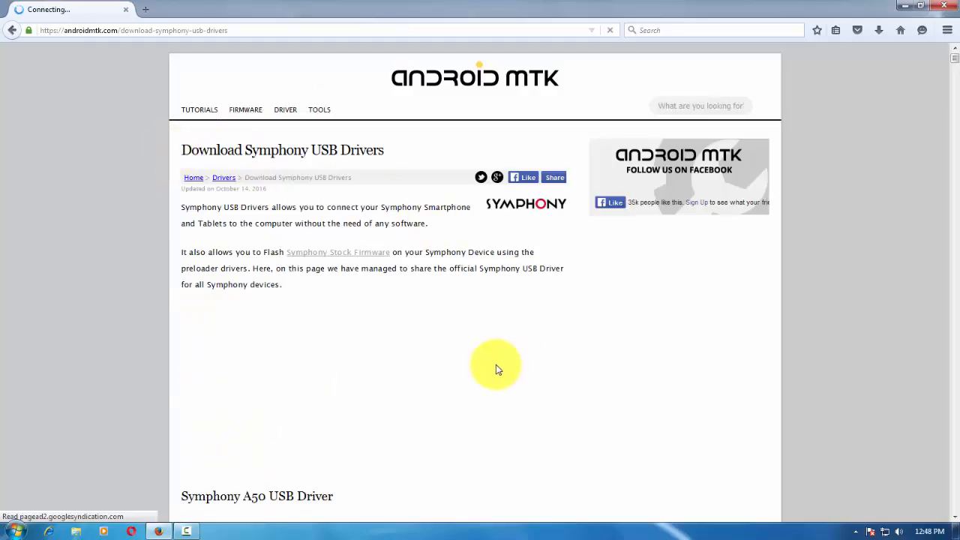
scroll(492, 364, down, 5)
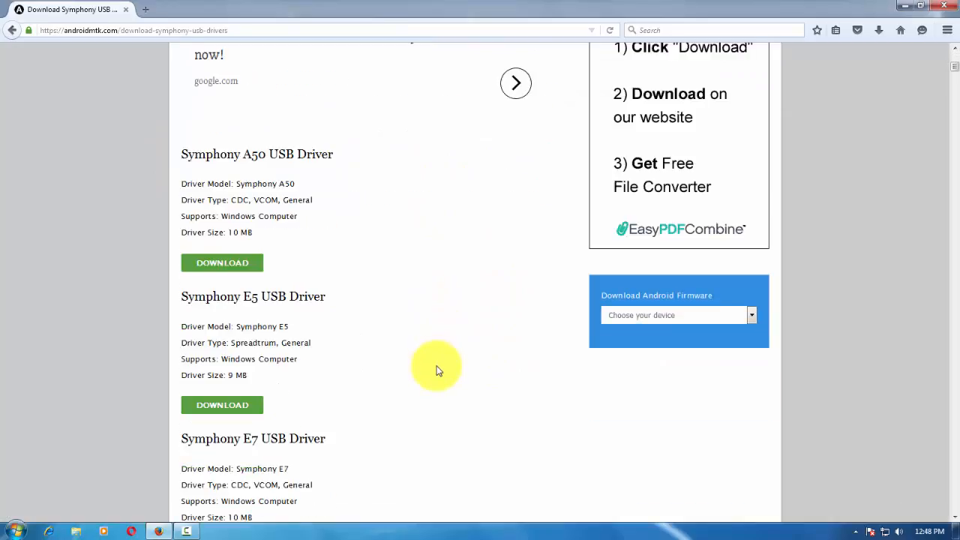
scroll(634, 261, down, 10)
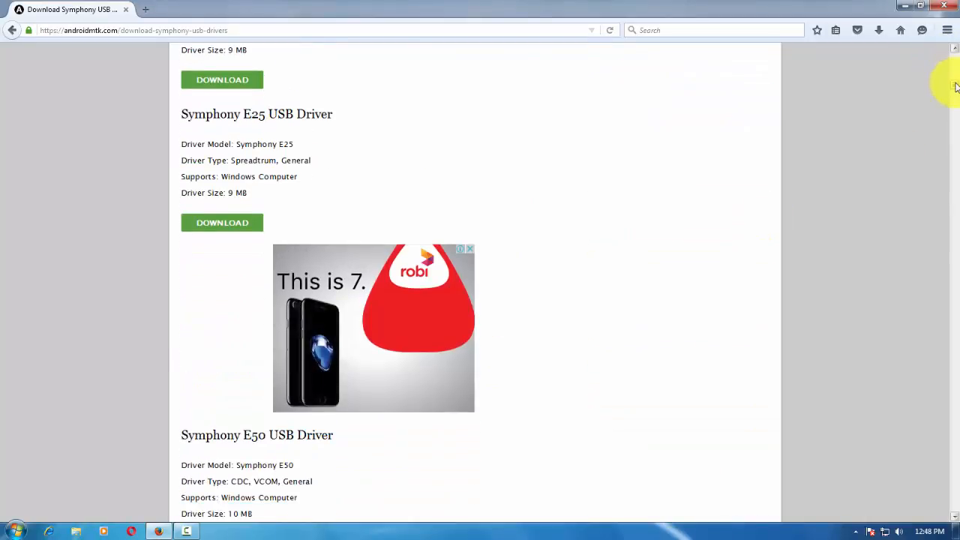
drag(956, 86, 949, 346)
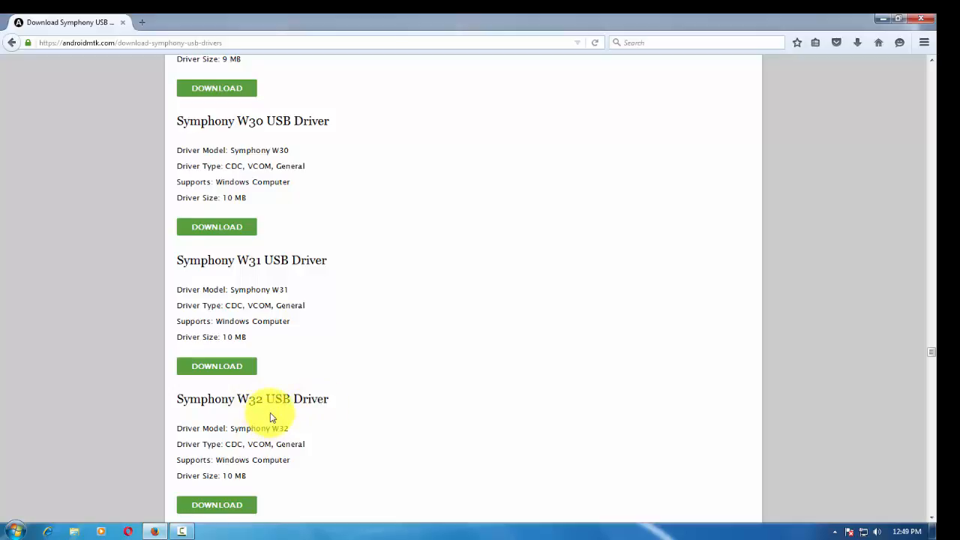
scroll(271, 418, down, 5)
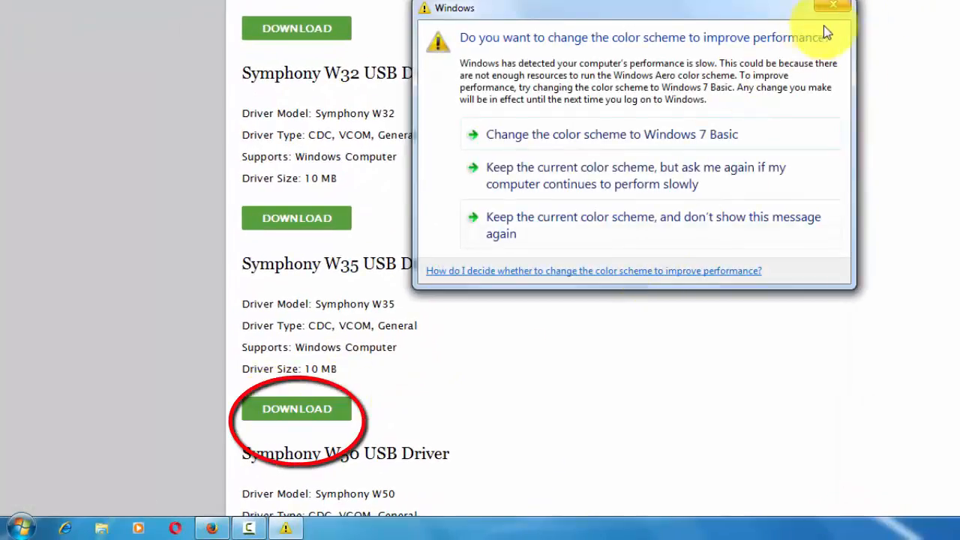
click(838, 8)
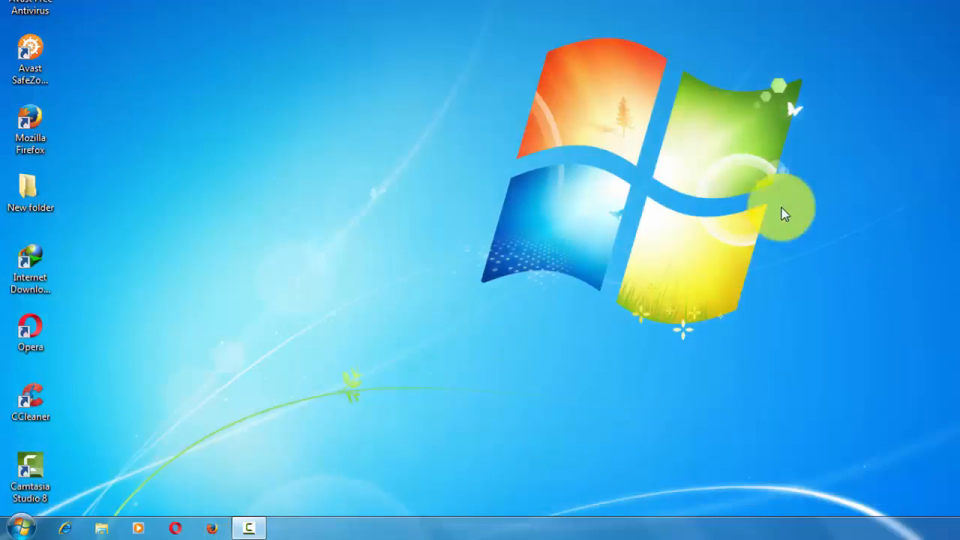
right_click(836, 174)
click(827, 203)
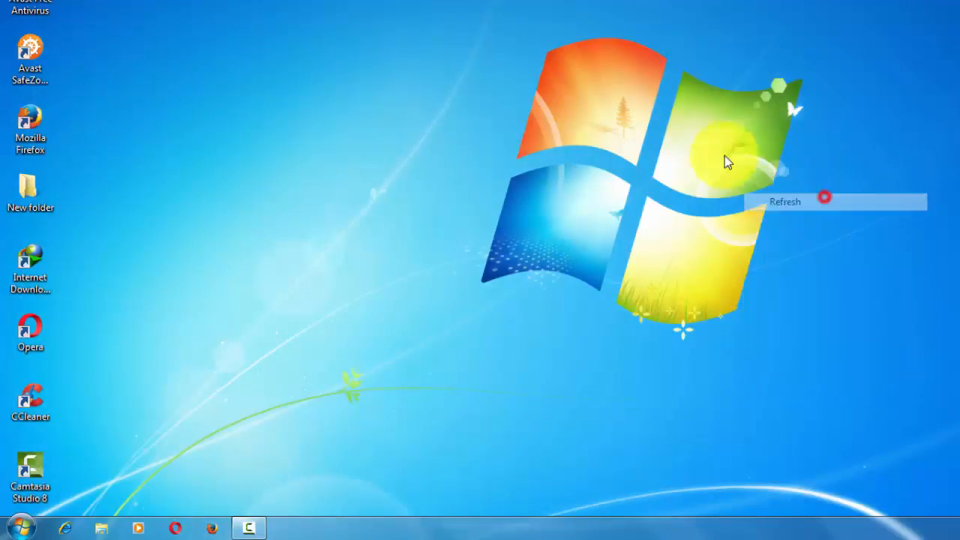
right_click(707, 123)
click(765, 172)
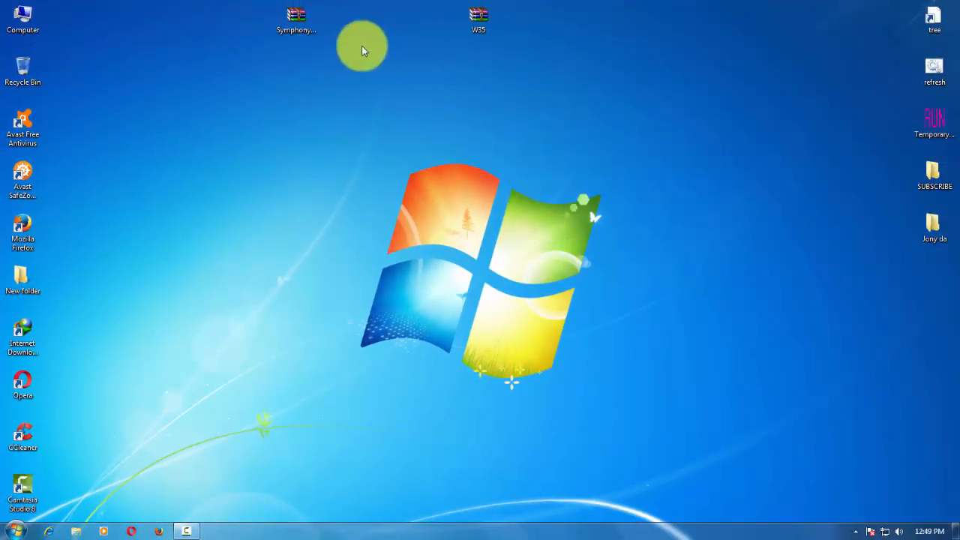
Extract the W35 zip and the Symphony driver archive directly onto the desktop.
right_click(492, 23)
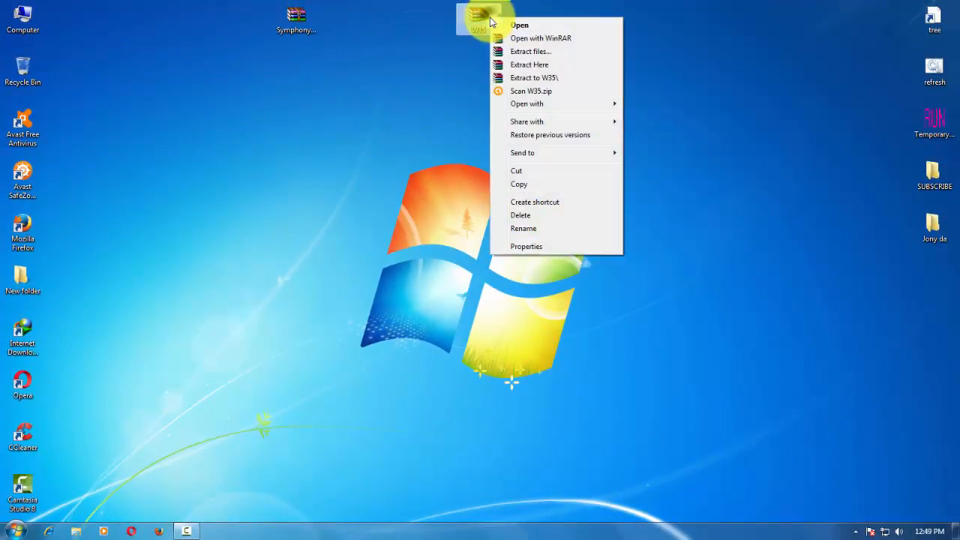
click(522, 66)
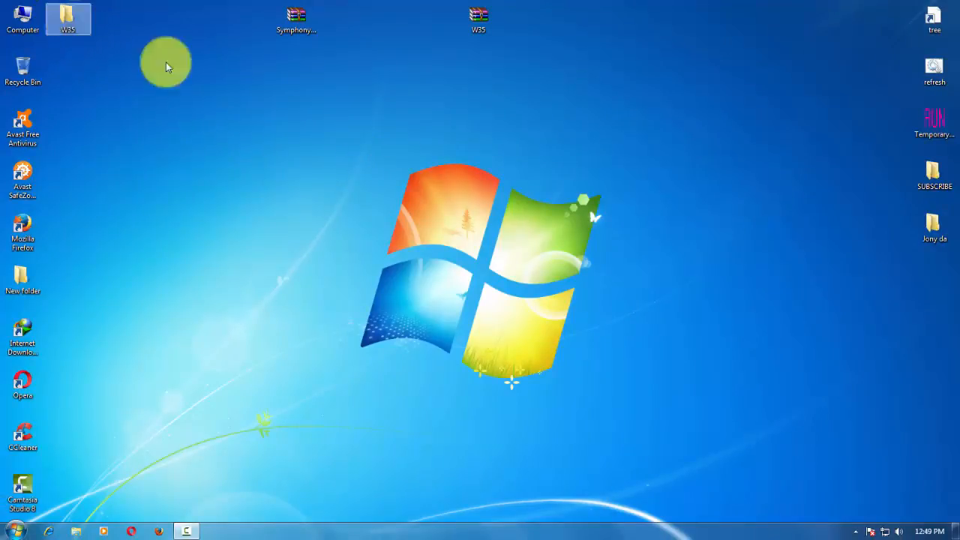
right_click(299, 26)
click(348, 70)
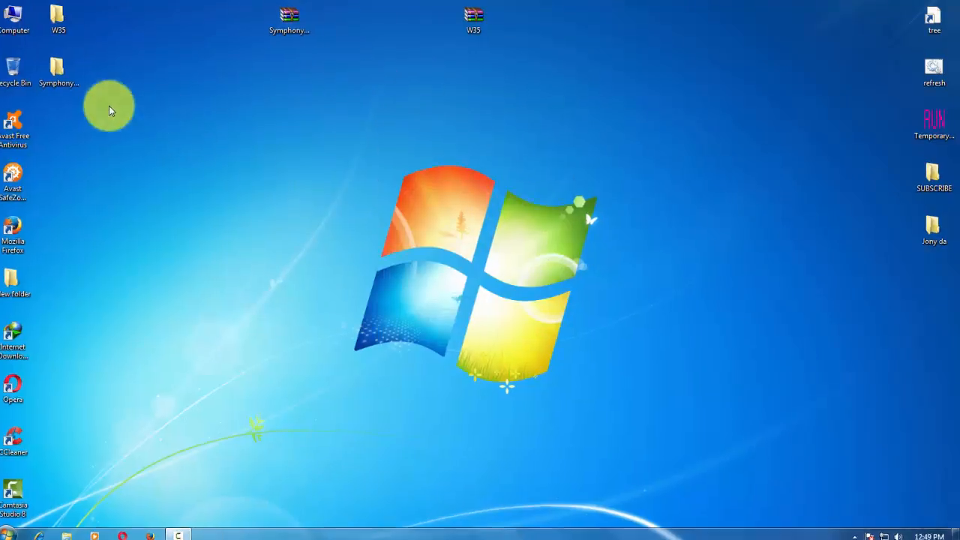
Open the Driver folder inside the extracted SymphonyDriver folder and launch the "For Windows x32 Bit" installer.
double_click(75, 74)
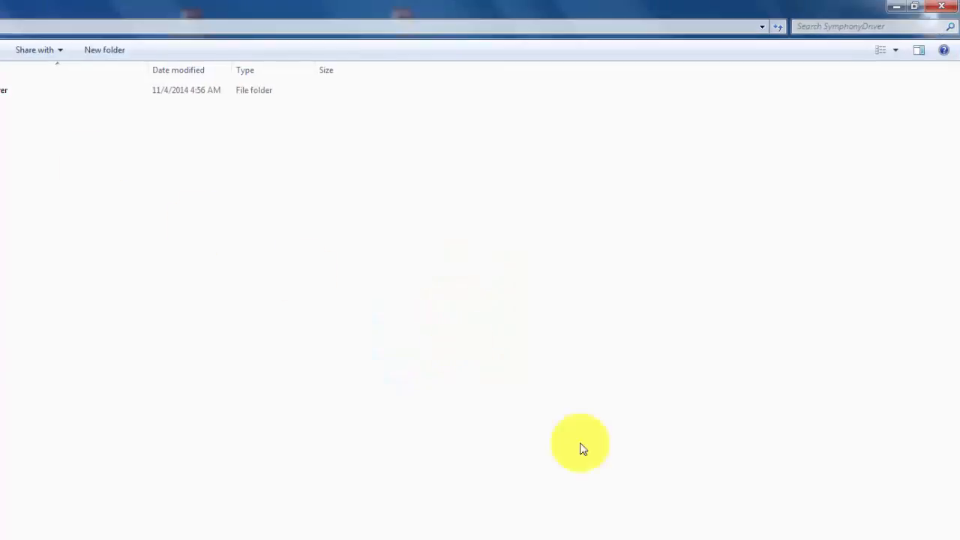
double_click(19, 92)
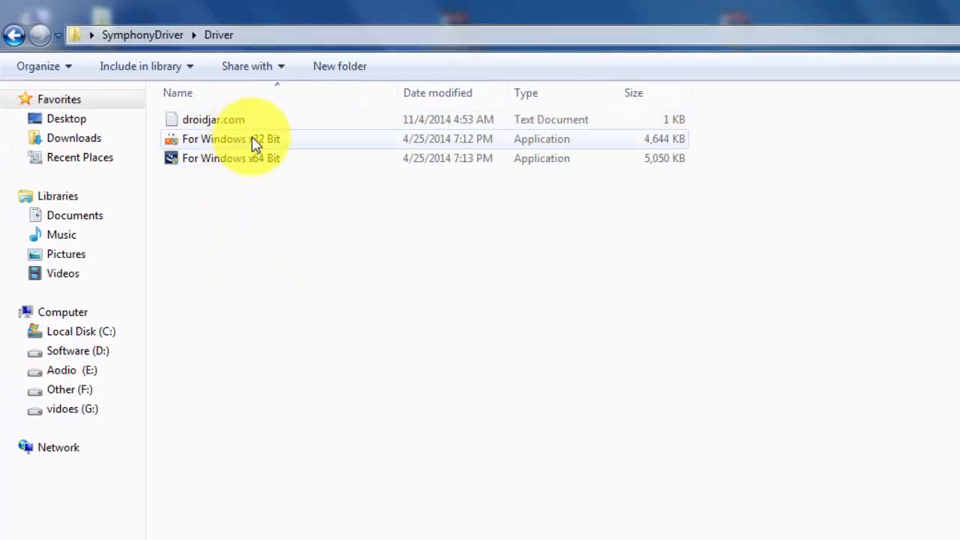
mouse_move(255, 144)
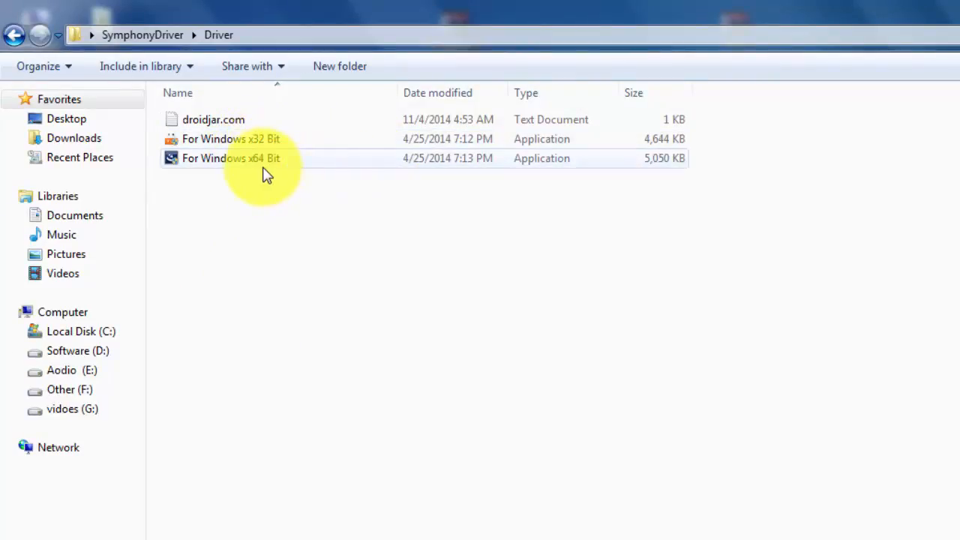
mouse_move(280, 166)
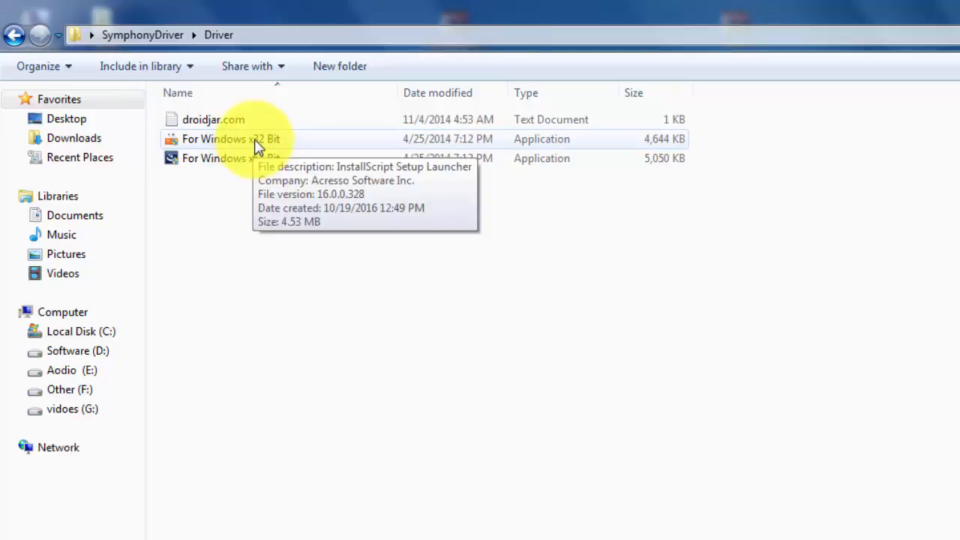
click(256, 146)
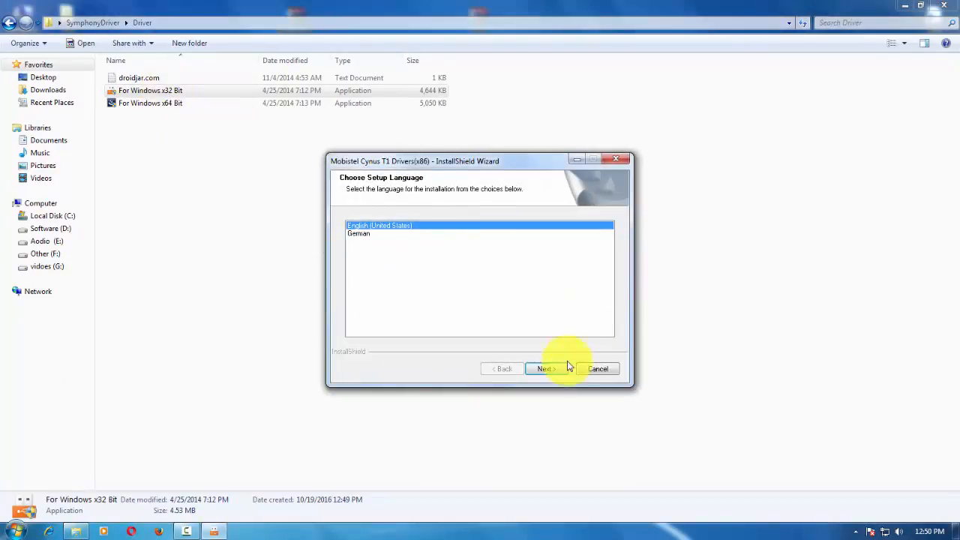
Choose English (United States) as the setup language and start the Mobistel Cynus T1 Drivers(x86) installation through the InstallShield Wizard.
click(557, 370)
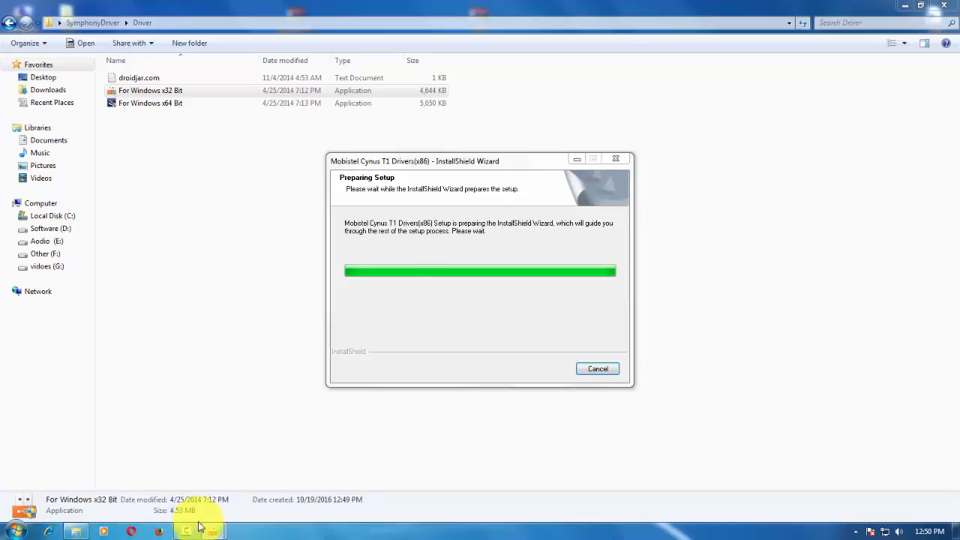
mouse_move(212, 533)
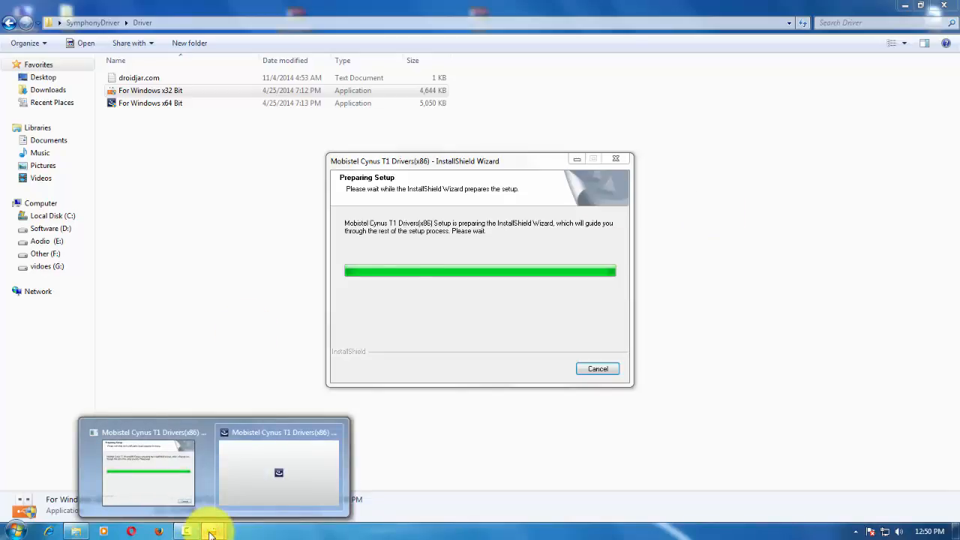
click(299, 496)
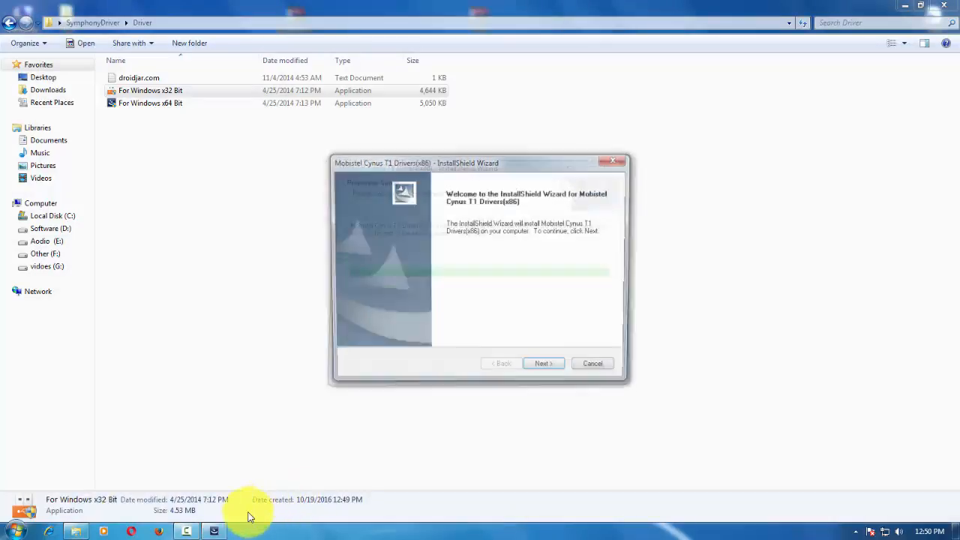
click(544, 369)
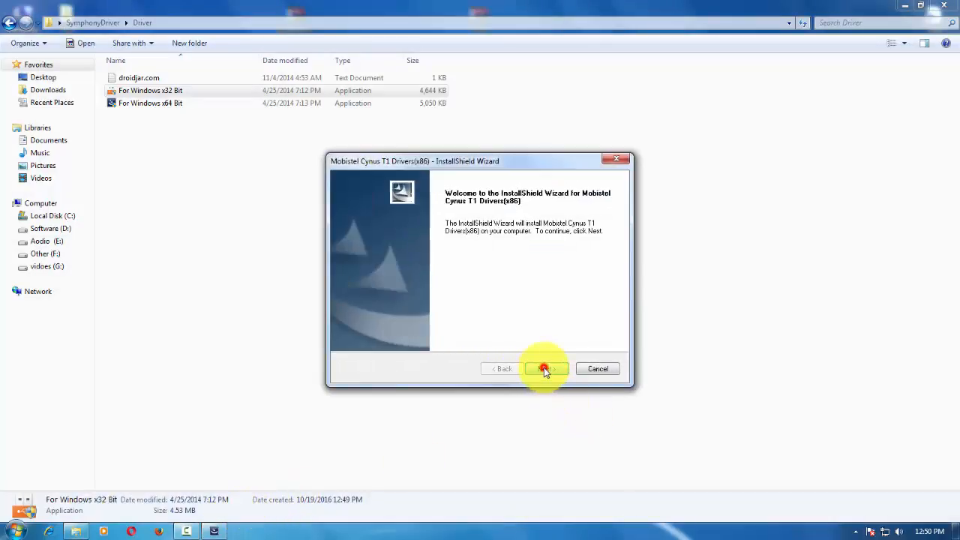
click(544, 368)
click(545, 369)
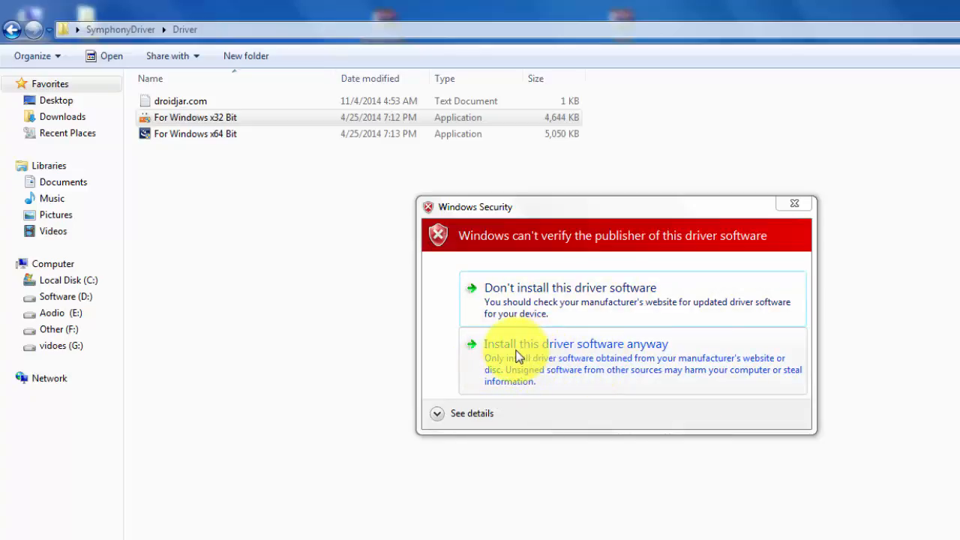
Allow every unverified driver to install anyway, finish the Mobistel Cynus T1 Drivers(x86) wizard and close the Driver folder.
click(605, 351)
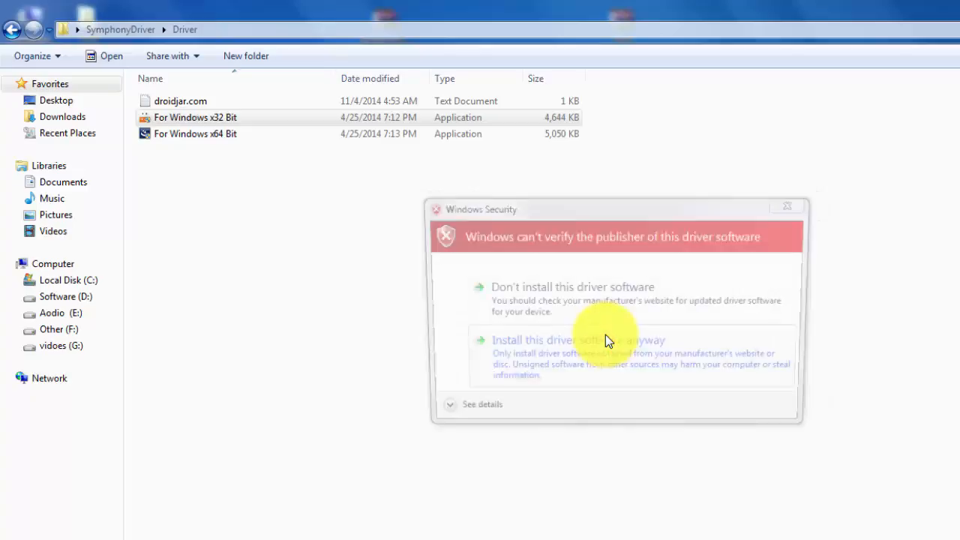
click(631, 345)
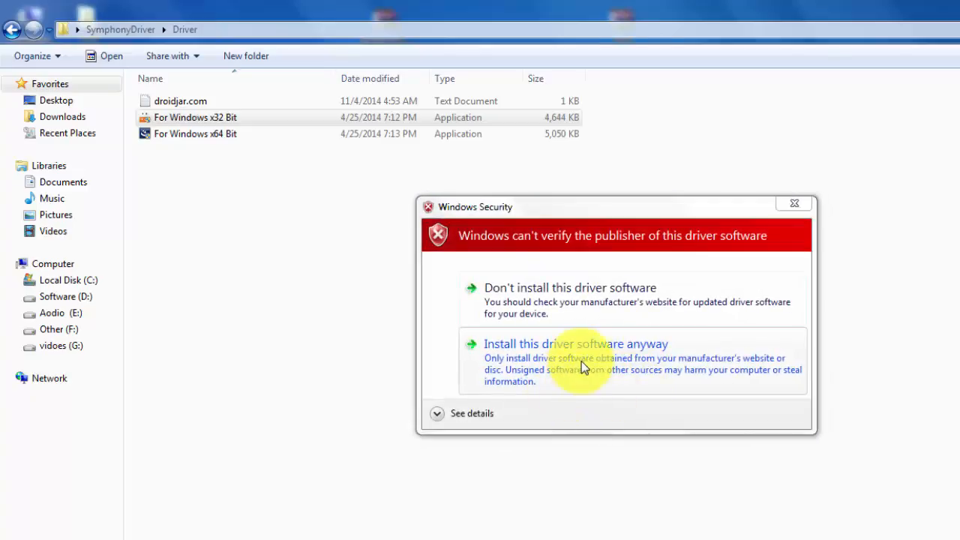
click(581, 361)
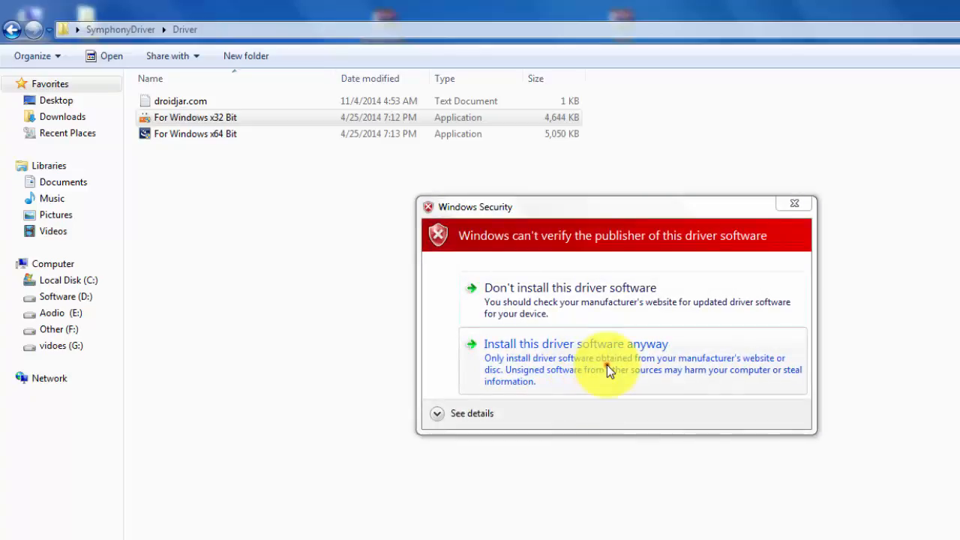
click(607, 364)
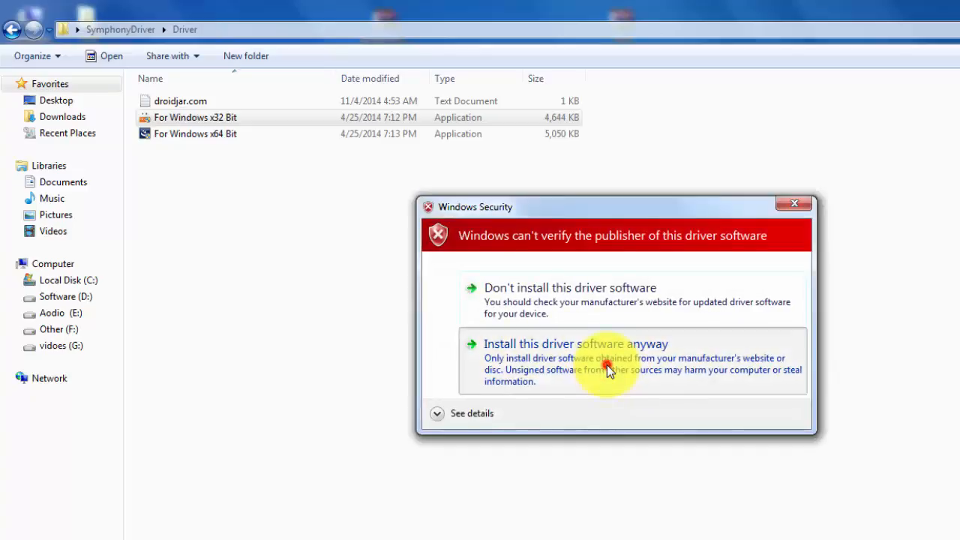
click(606, 364)
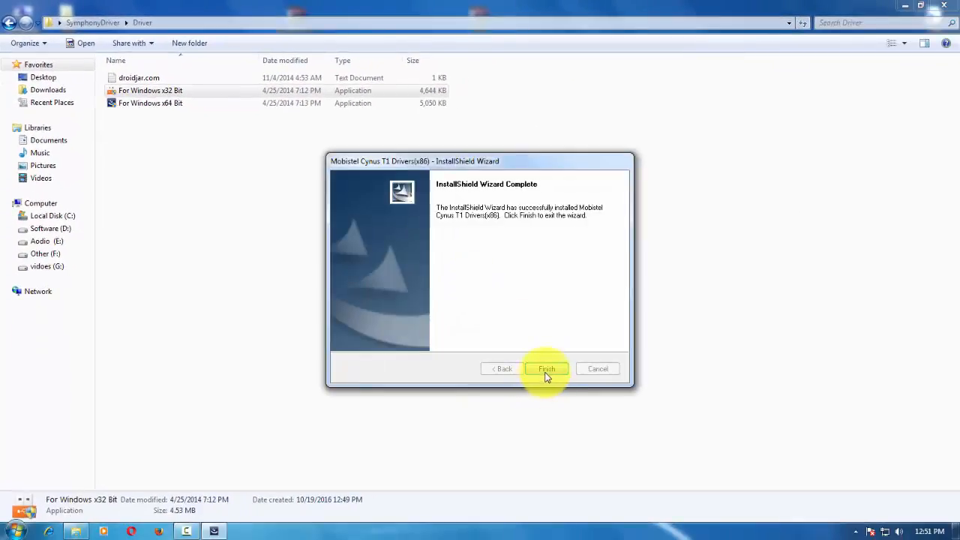
click(543, 369)
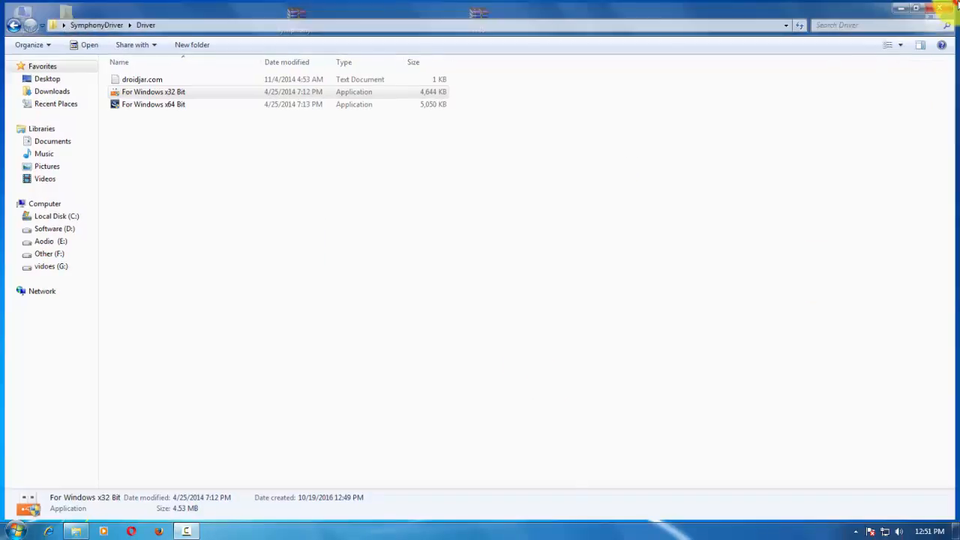
click(942, 8)
right_click(420, 129)
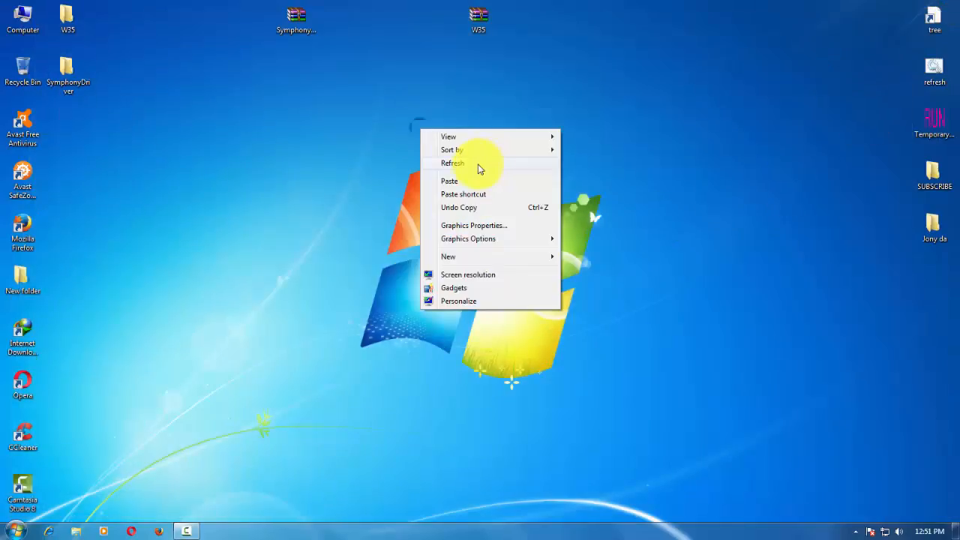
click(477, 164)
right_click(426, 129)
click(446, 154)
right_click(406, 126)
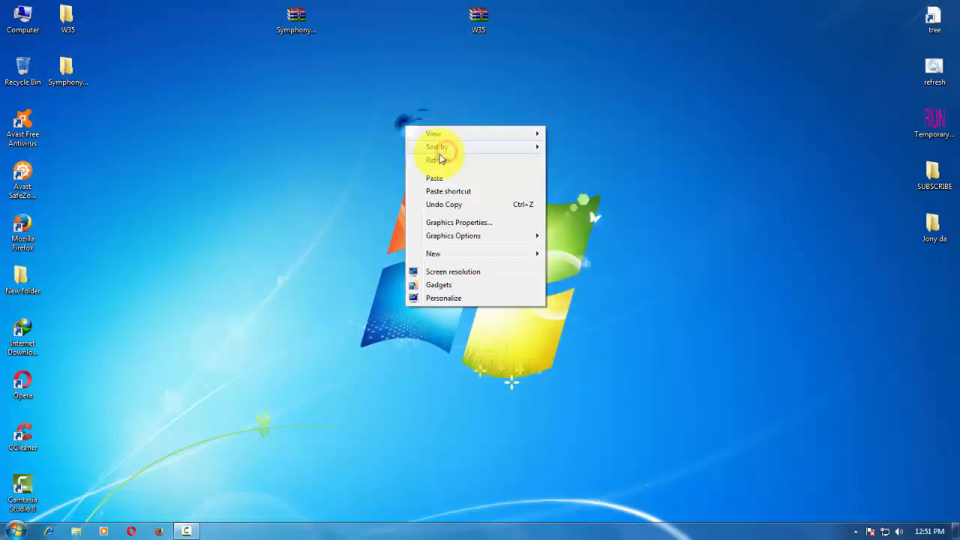
click(450, 167)
right_click(368, 123)
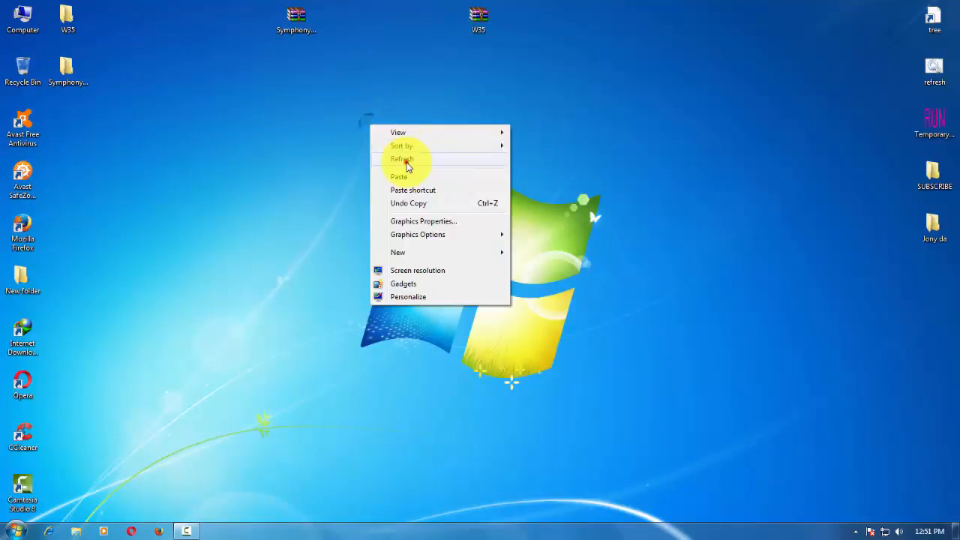
click(406, 159)
Move the W35 folder near the W35 archive on the desktop, and launch Flash_tool from its Flash Files subfolder, closing the folder window.
drag(67, 17, 577, 75)
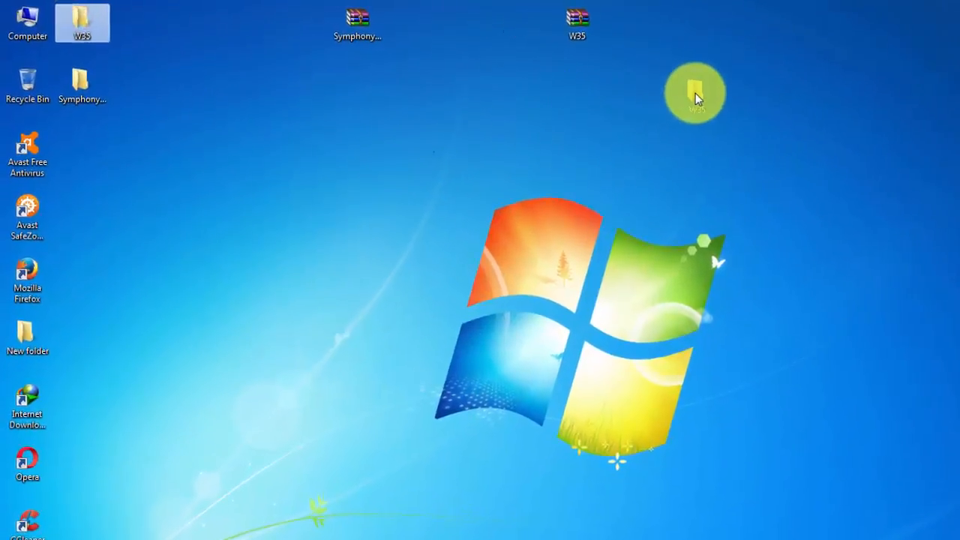
drag(696, 93, 678, 106)
double_click(686, 96)
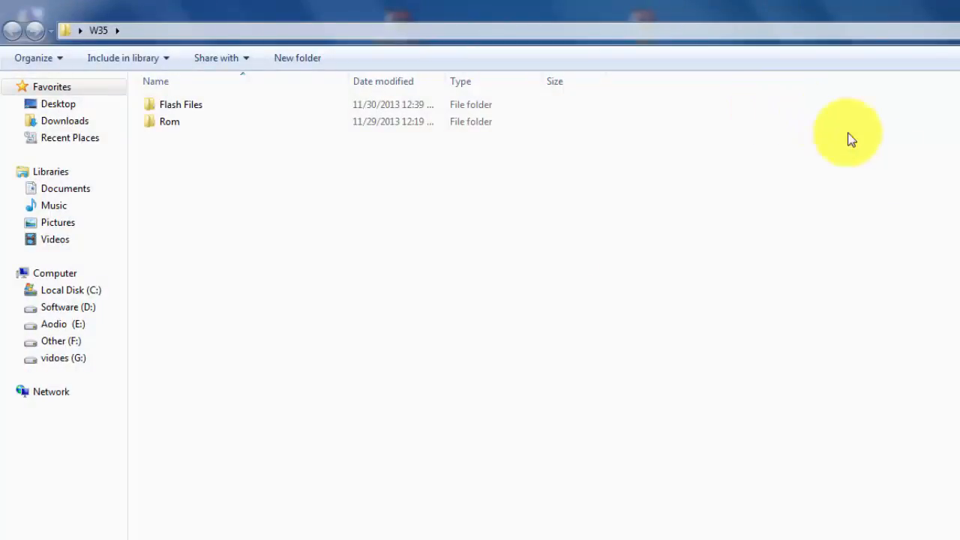
double_click(200, 109)
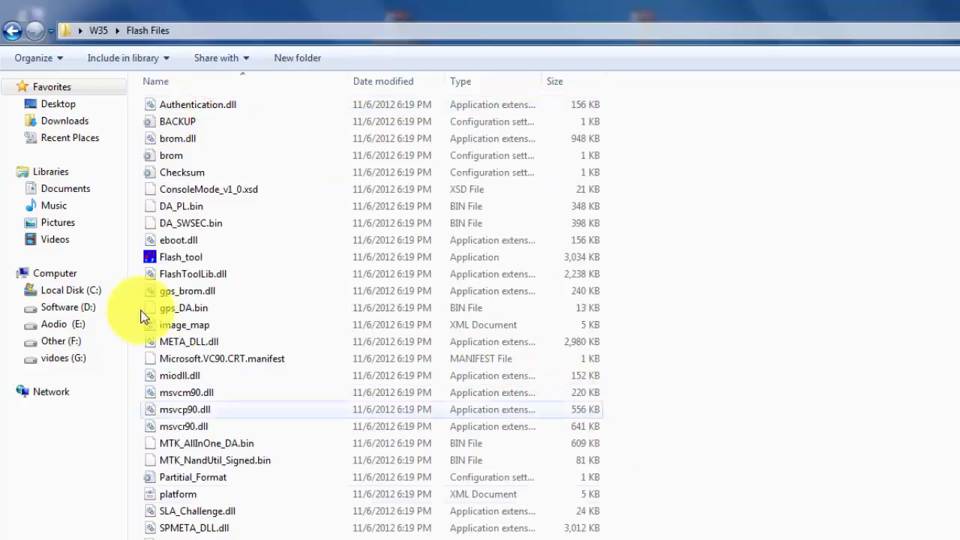
click(186, 259)
double_click(186, 261)
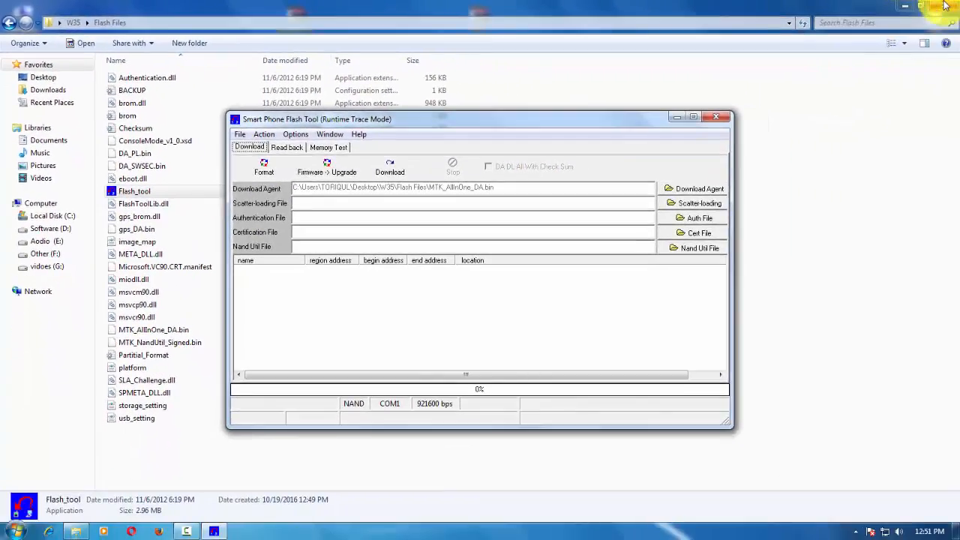
click(945, 6)
drag(525, 118, 634, 96)
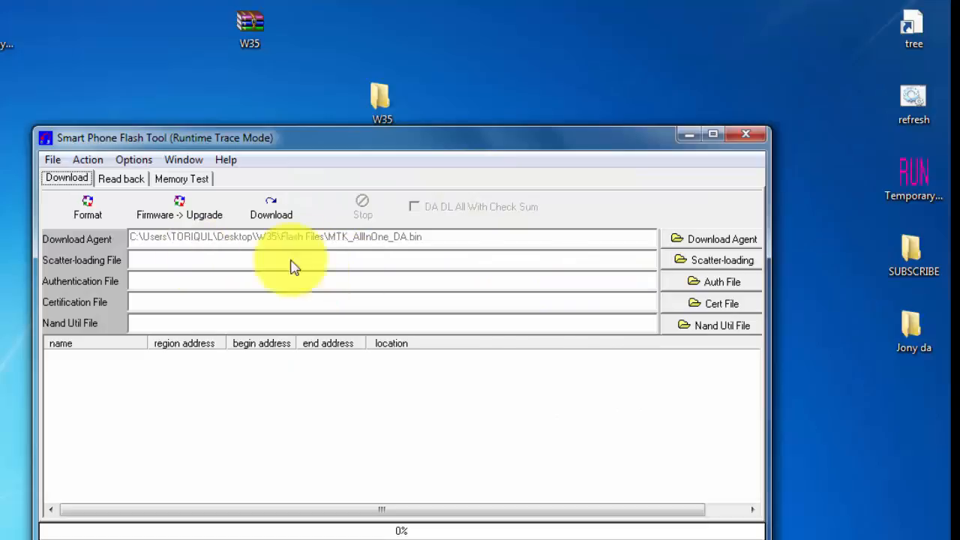
Load the scatter file MT6575_Android_scatter_emmc from the Rom folder inside the desktop's W35 folder.
click(709, 264)
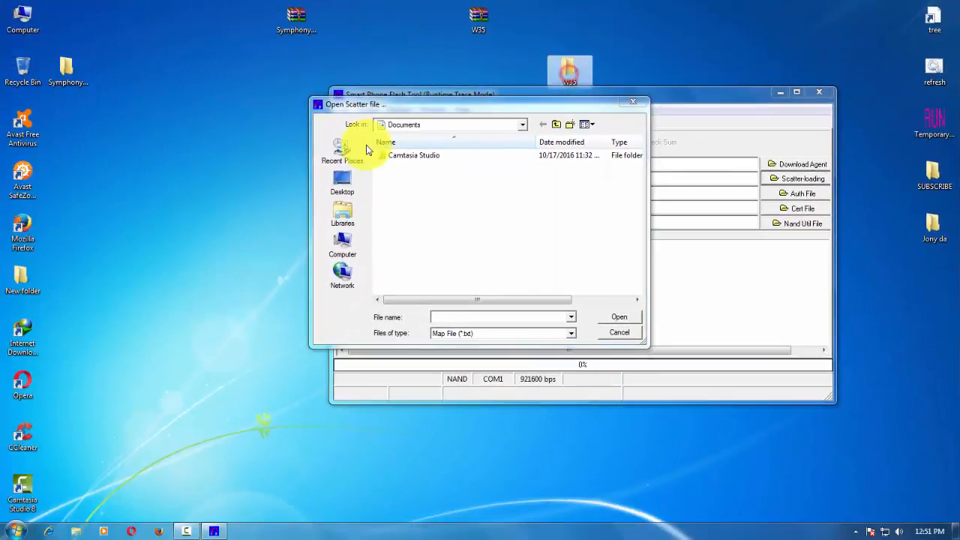
click(342, 180)
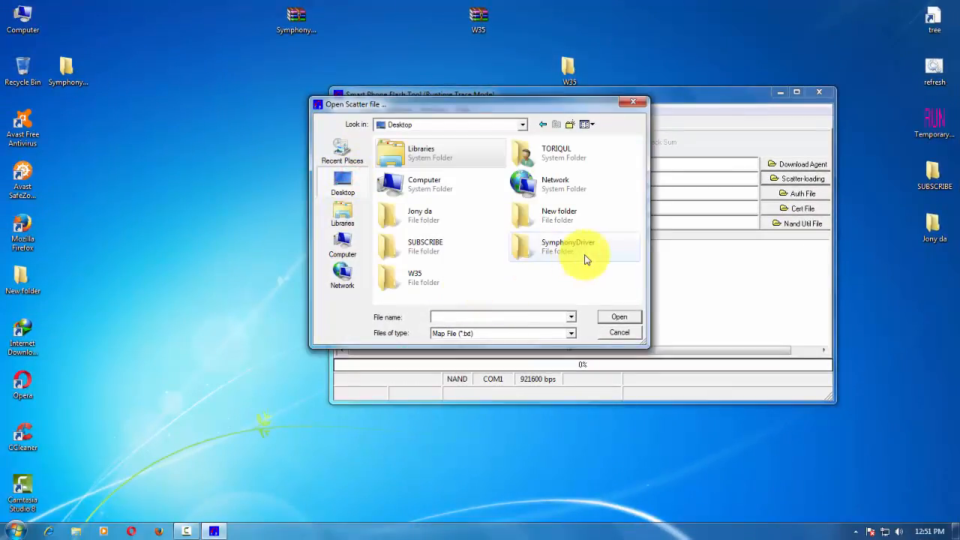
double_click(426, 281)
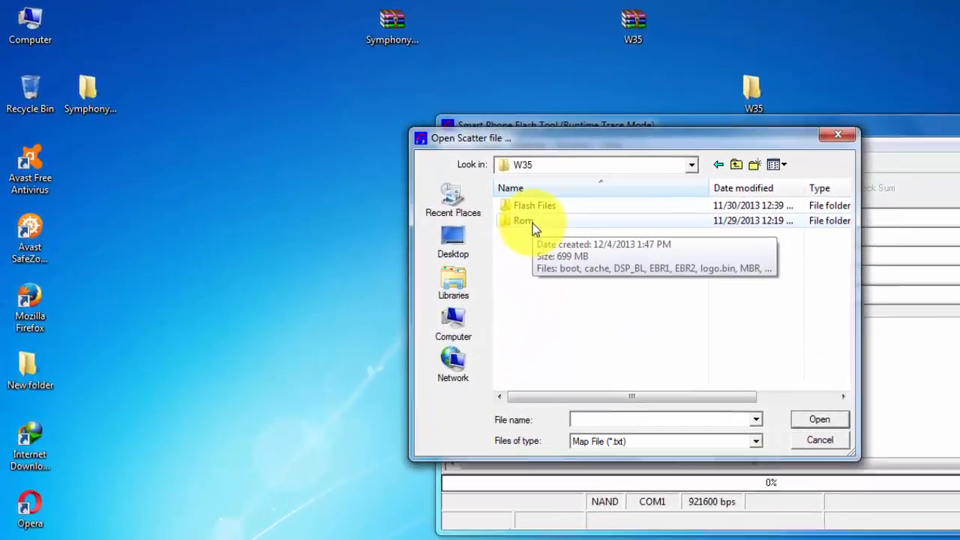
click(533, 225)
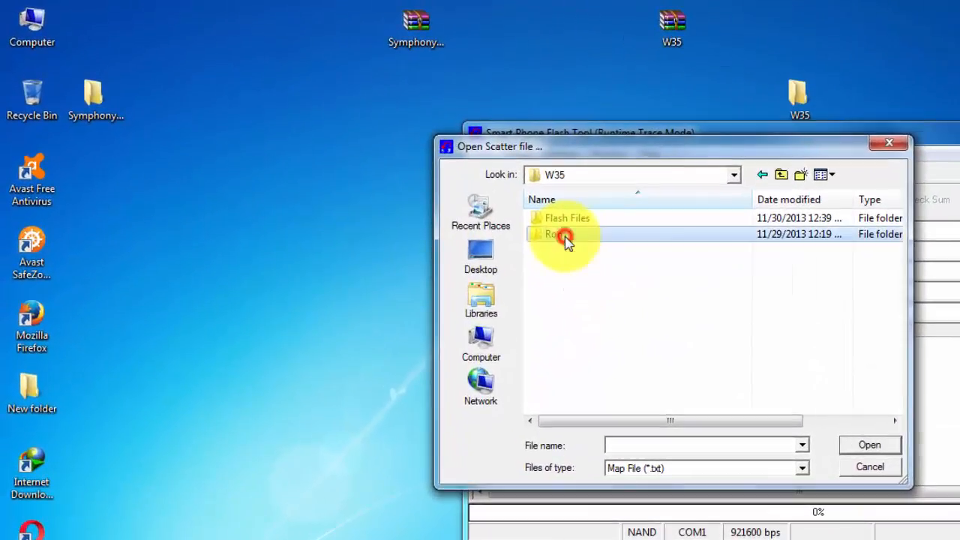
click(533, 225)
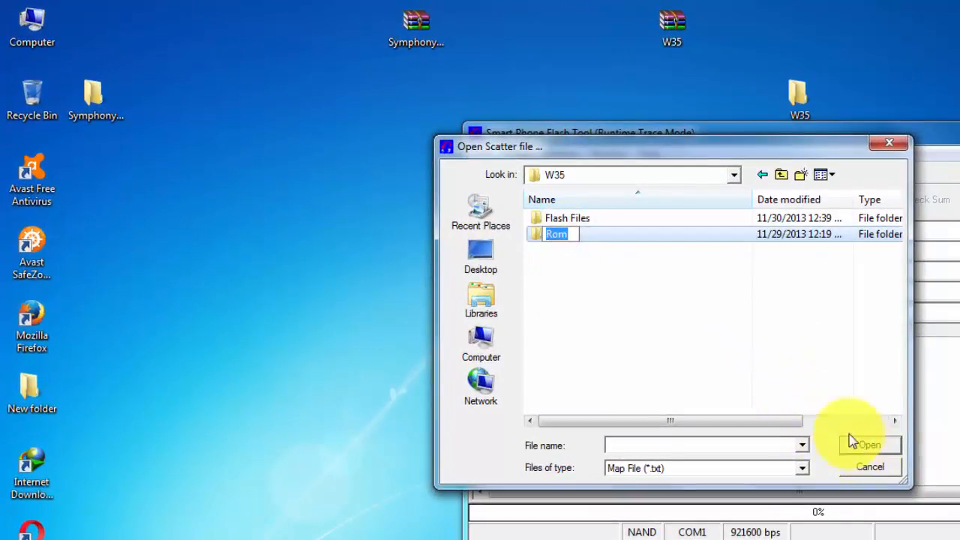
click(598, 293)
click(555, 234)
click(867, 445)
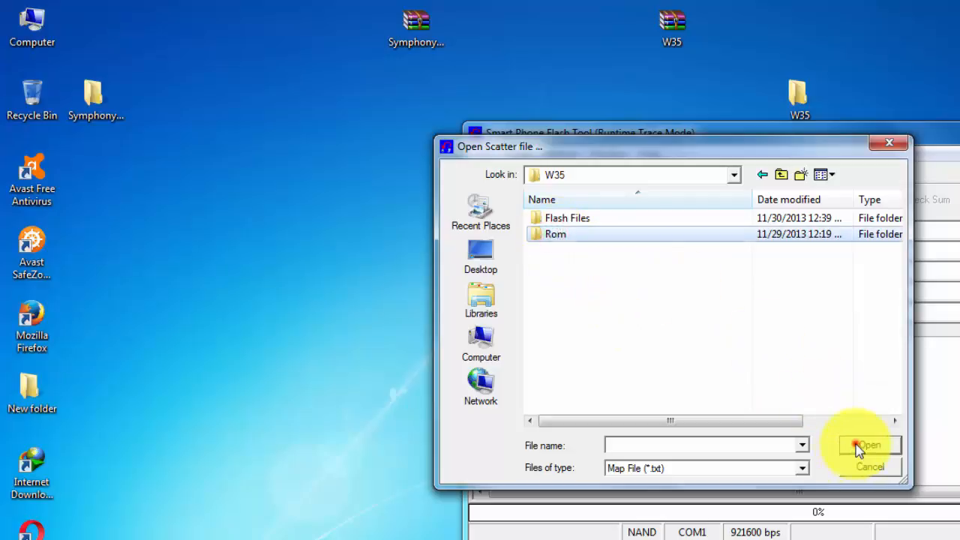
click(630, 218)
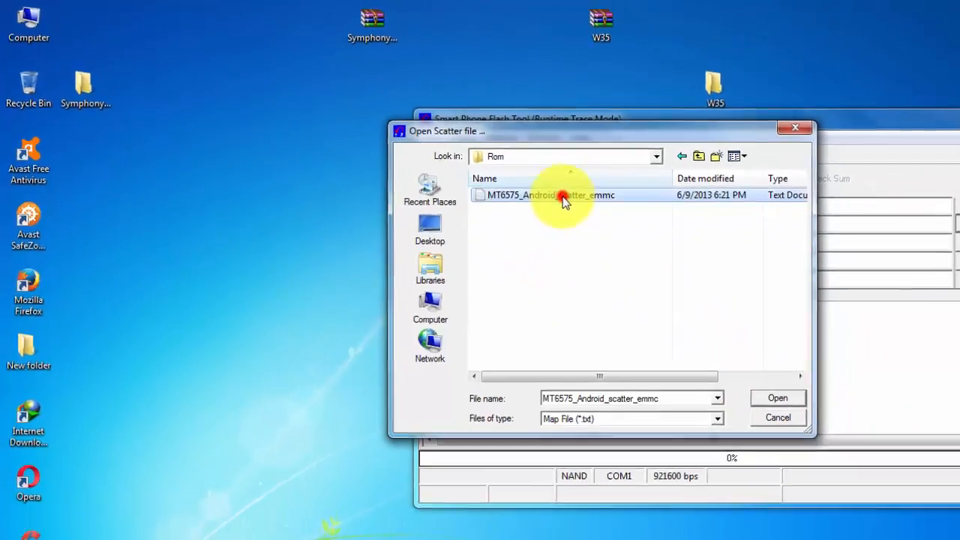
double_click(564, 197)
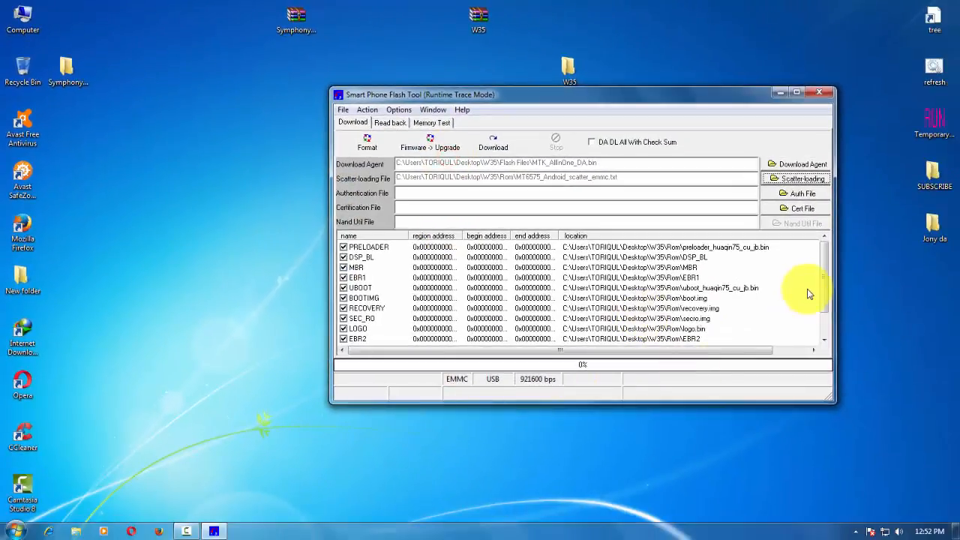
Flash all listed ROM partitions to the connected phone with the Download operation and dismiss the Download OK window.
scroll(825, 296, down, 2)
scroll(830, 288, up, 2)
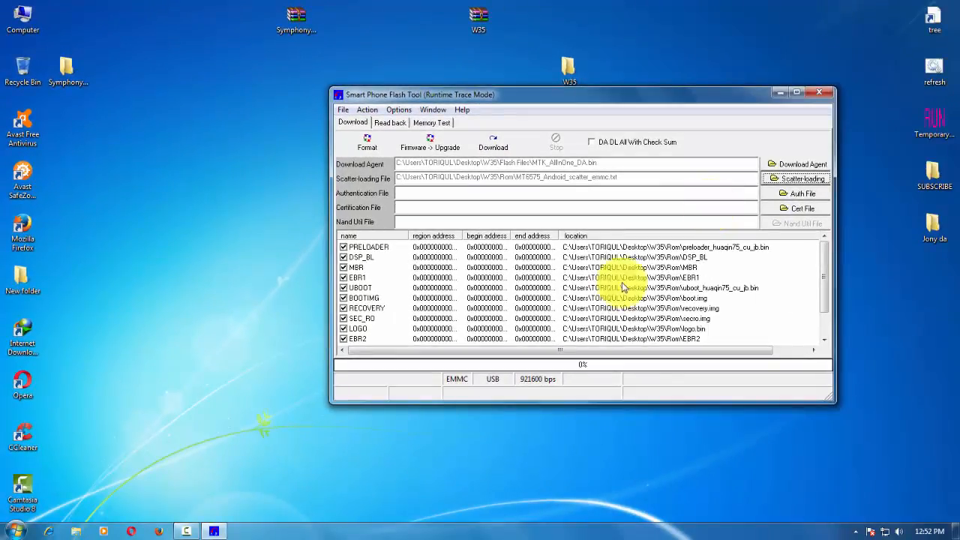
click(497, 147)
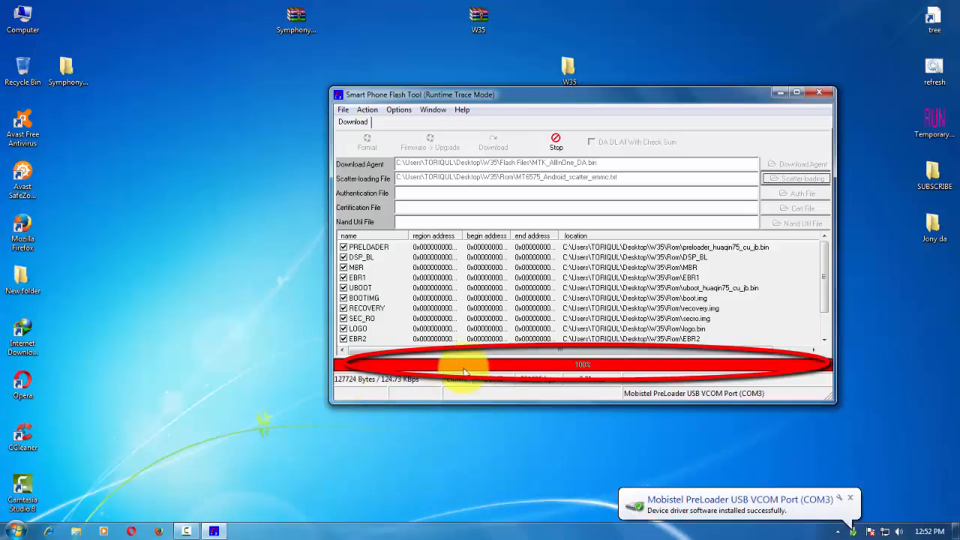
drag(523, 99, 448, 77)
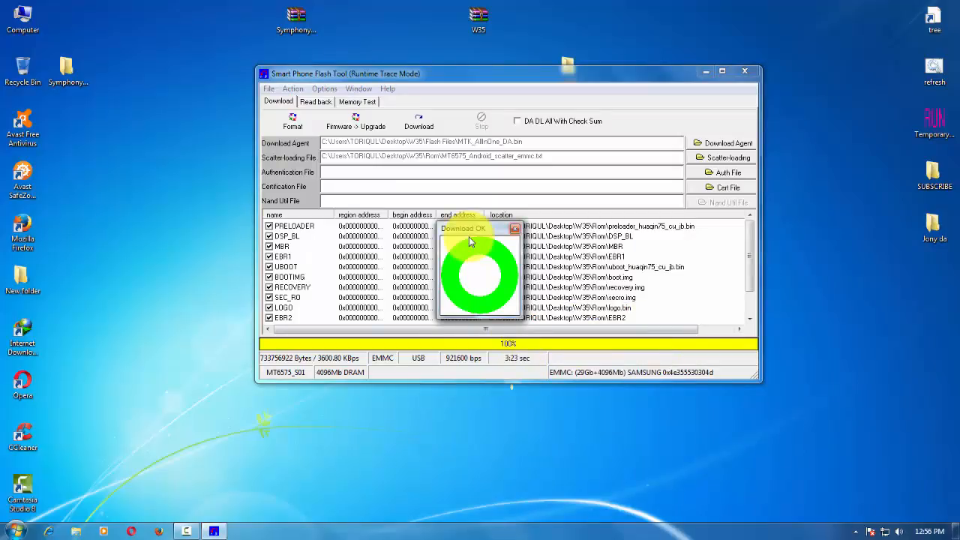
click(469, 237)
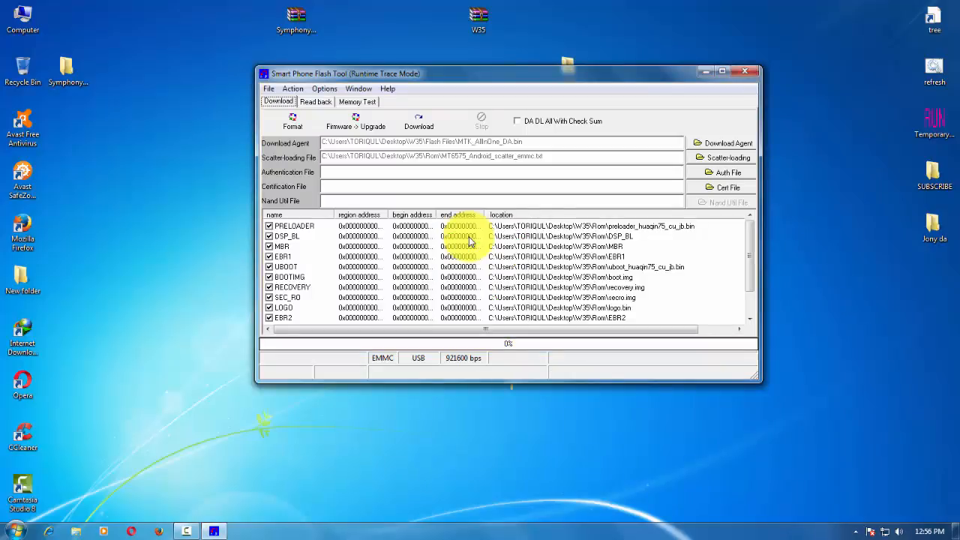
Close Smart Phone Flash Tool and refresh the desktop.
key(alt+F4)
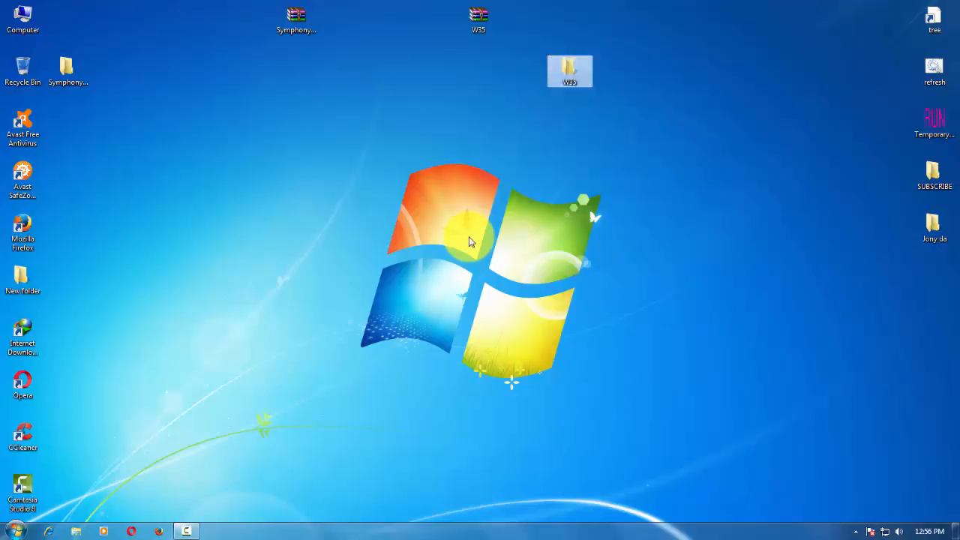
right_click(290, 175)
click(323, 209)
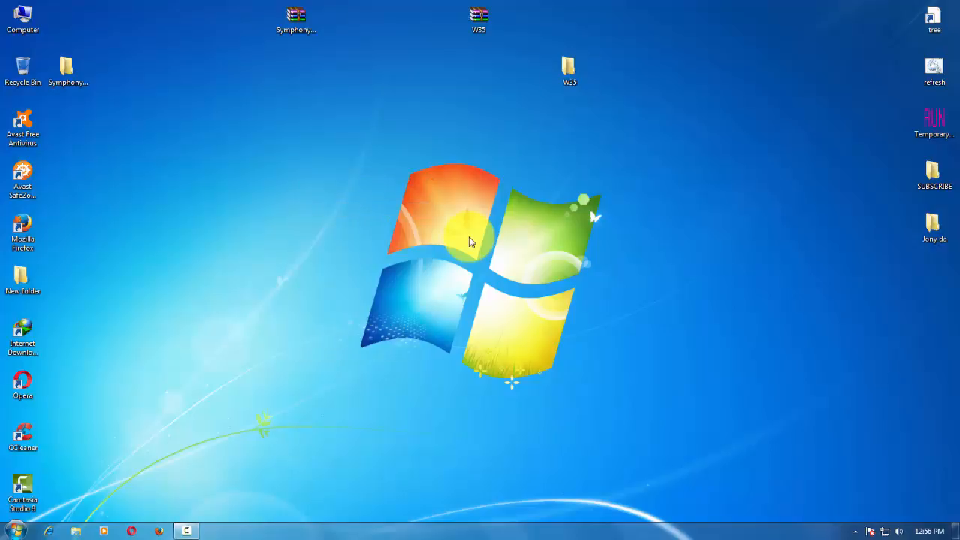